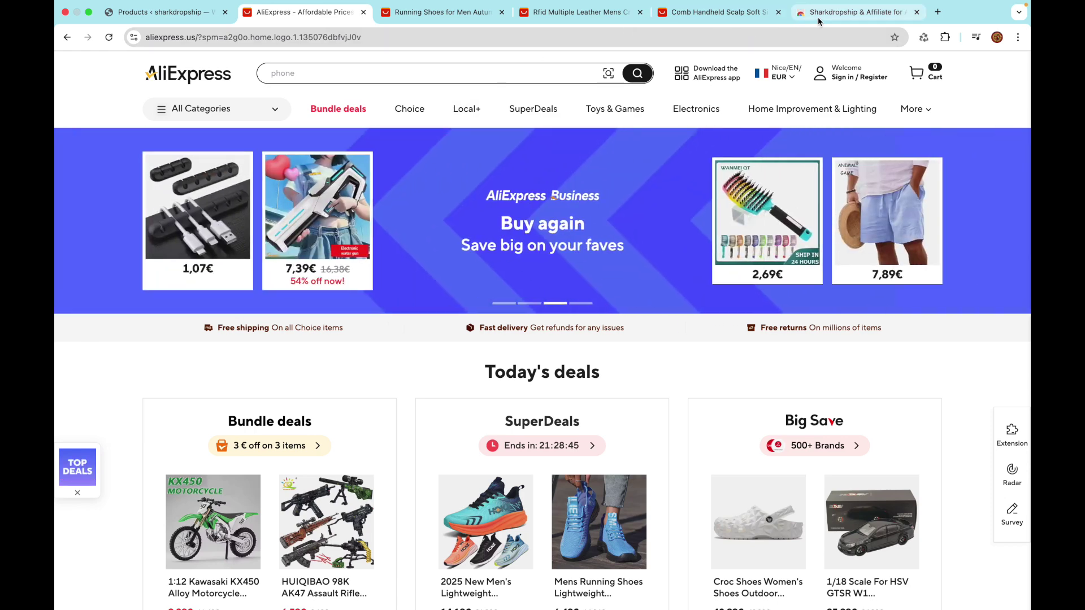
- Add the Sharkdropship & Affiliate for AliExpress & WooCommerce extension to Chrome from its Web Store page
{"action": "left_click", "coordinate": [818, 19]}
{"action": "left_click", "coordinate": [580, 186]}
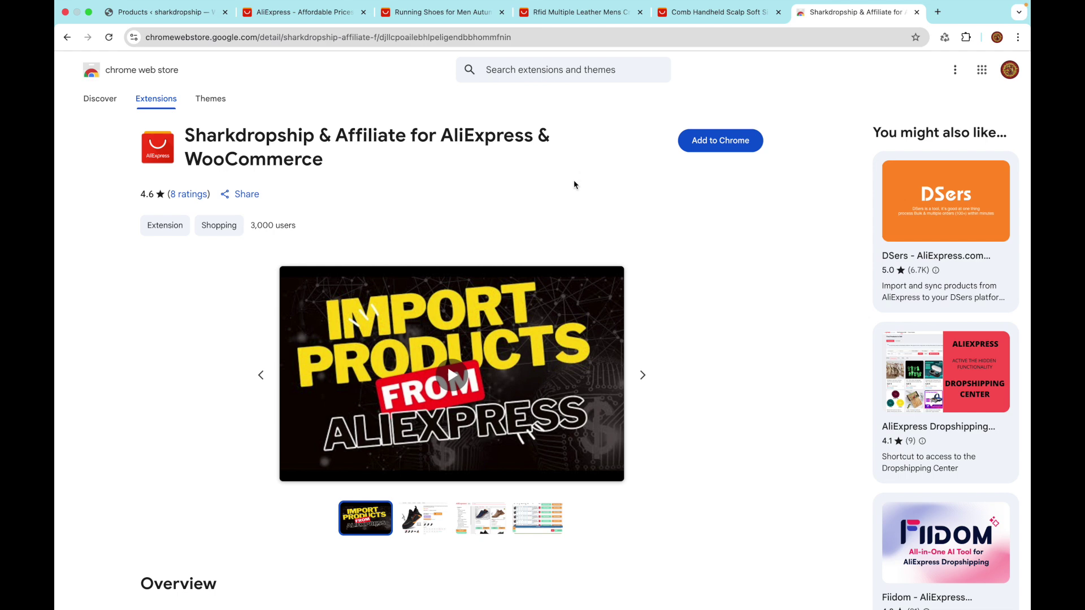
{"action": "left_click", "coordinate": [432, 43]}
{"action": "left_click", "coordinate": [585, 171]}
{"action": "left_click", "coordinate": [701, 139]}
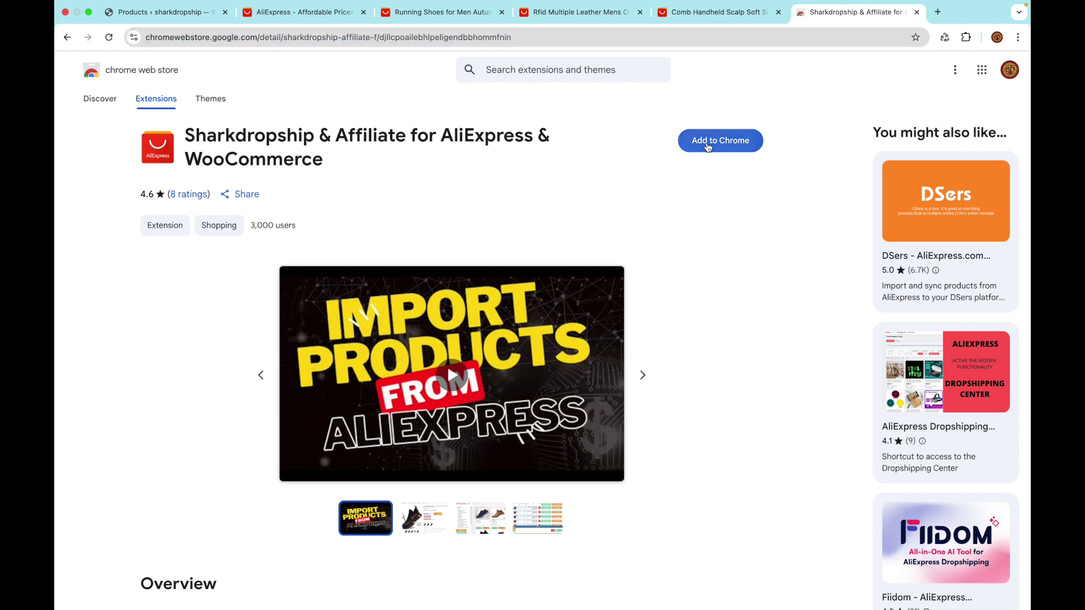
{"action": "left_click", "coordinate": [625, 377]}
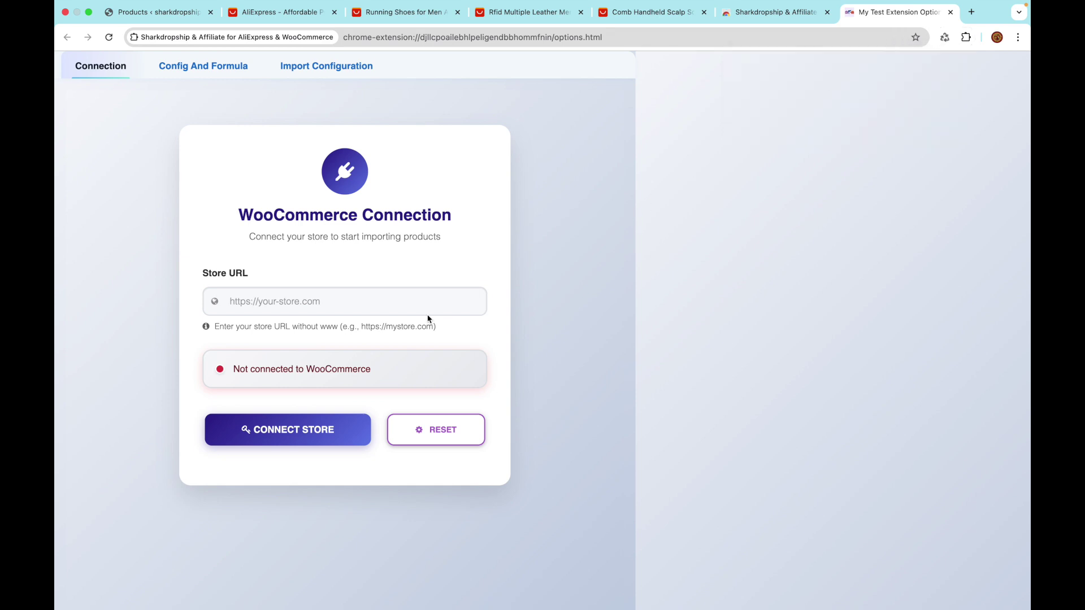
- Copy the store address from the WordPress Products page and paste it into the extension's Store URL
{"action": "left_click", "coordinate": [164, 11]}
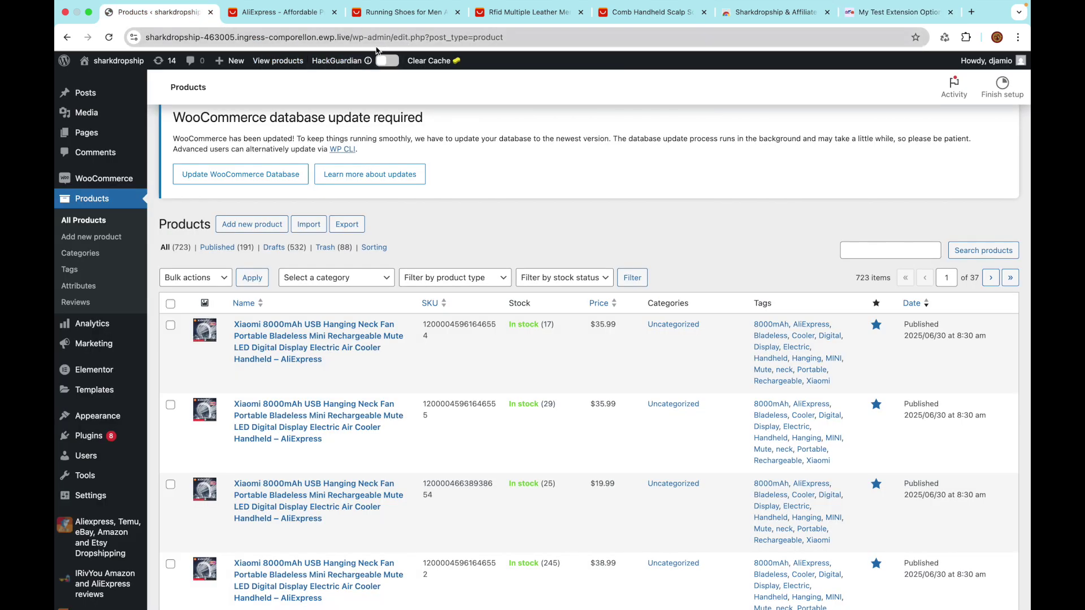
{"action": "left_click_drag", "start_coordinate": [353, 37], "coordinate": [122, 34]}
{"action": "key", "text": "super+c"}
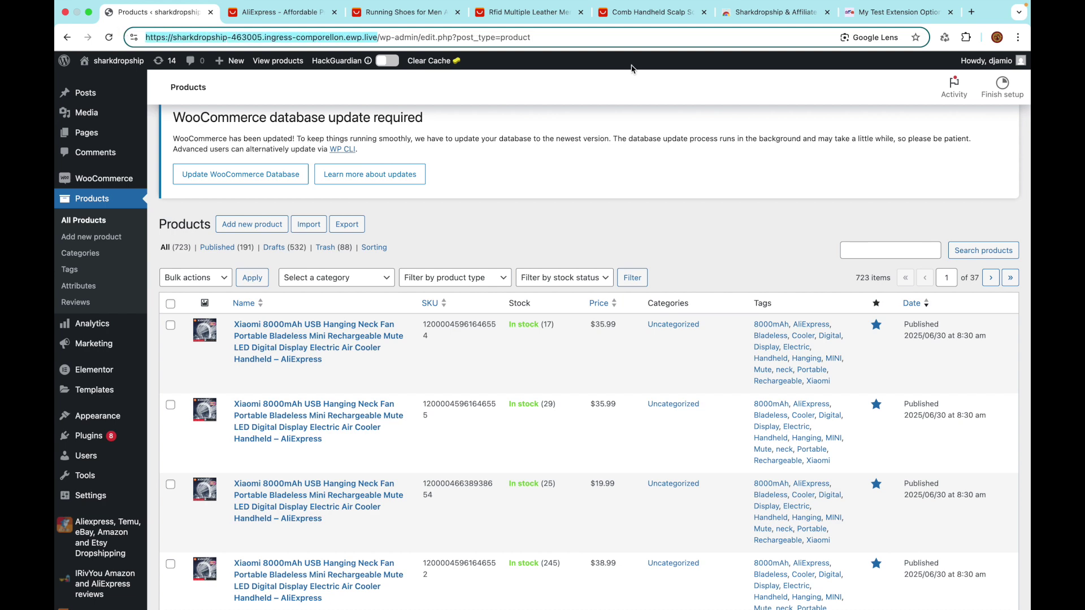
{"action": "left_click", "coordinate": [860, 20]}
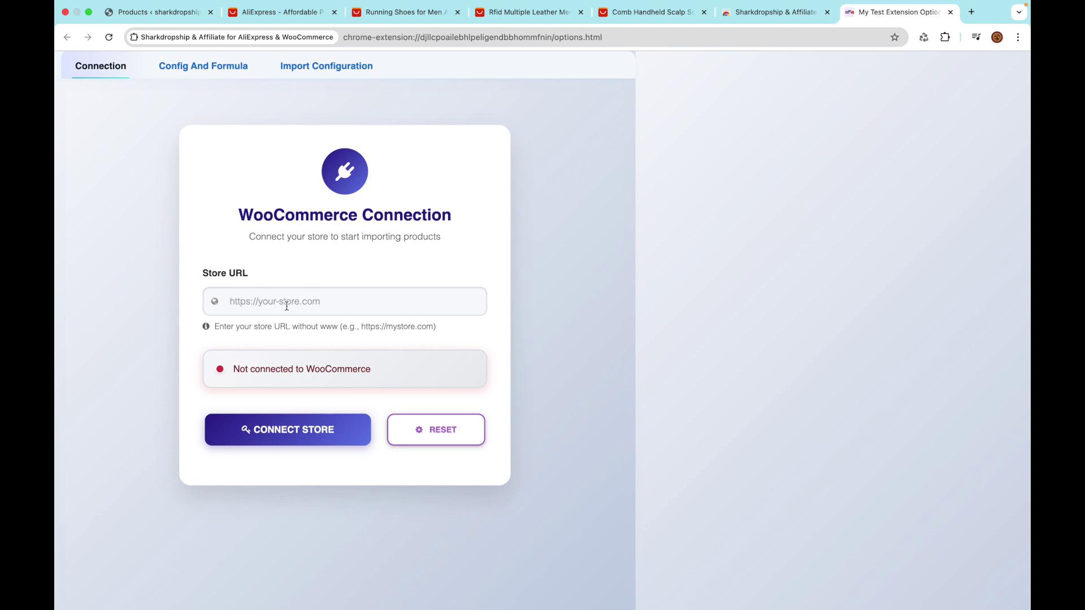
{"action": "key", "text": "super+v"}
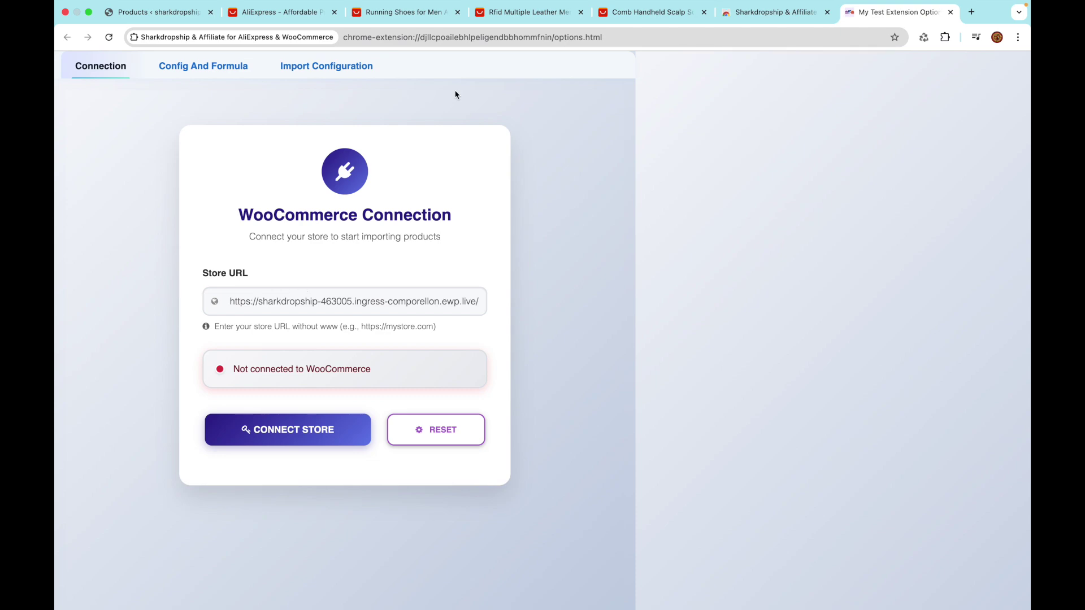
{"action": "left_click", "coordinate": [527, 12]}
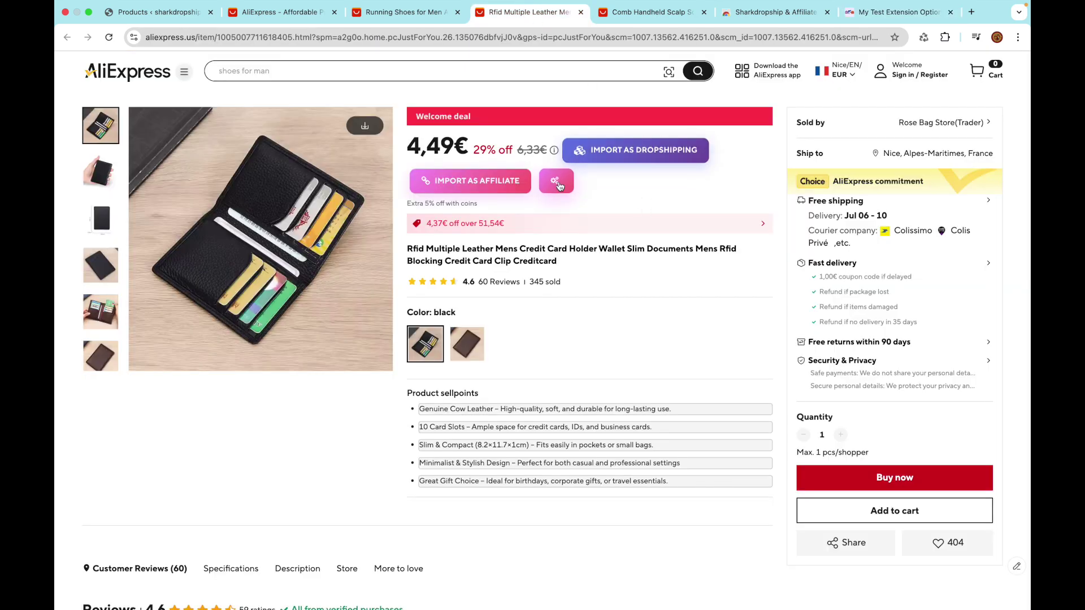
{"action": "left_click", "coordinate": [869, 15]}
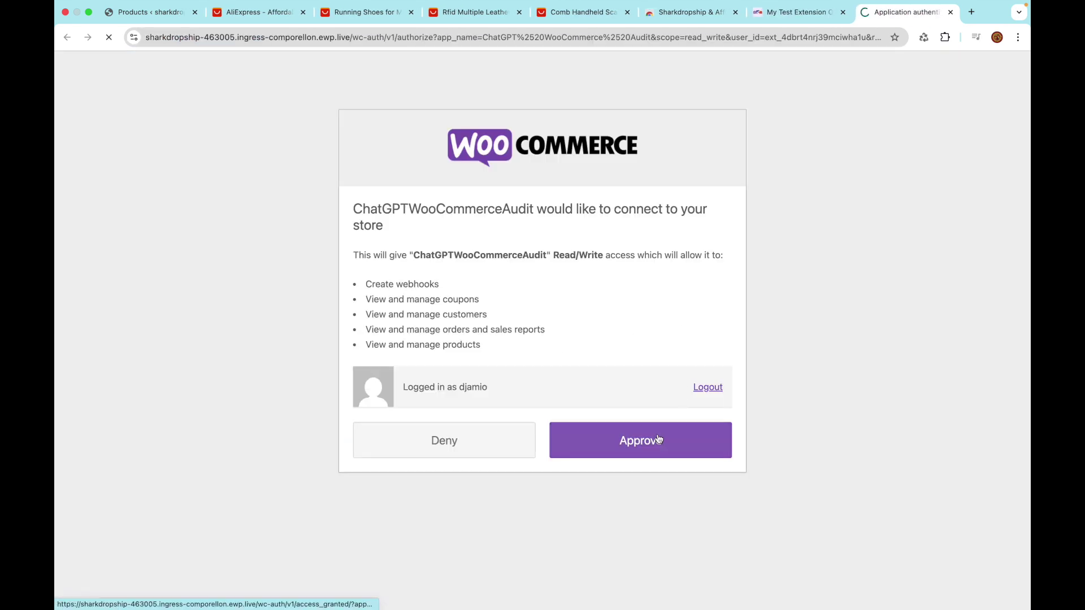
- Approve Sharkdropship's Read/Write access in WooCommerce, then close the success page and options tab
{"action": "left_click", "coordinate": [658, 439]}
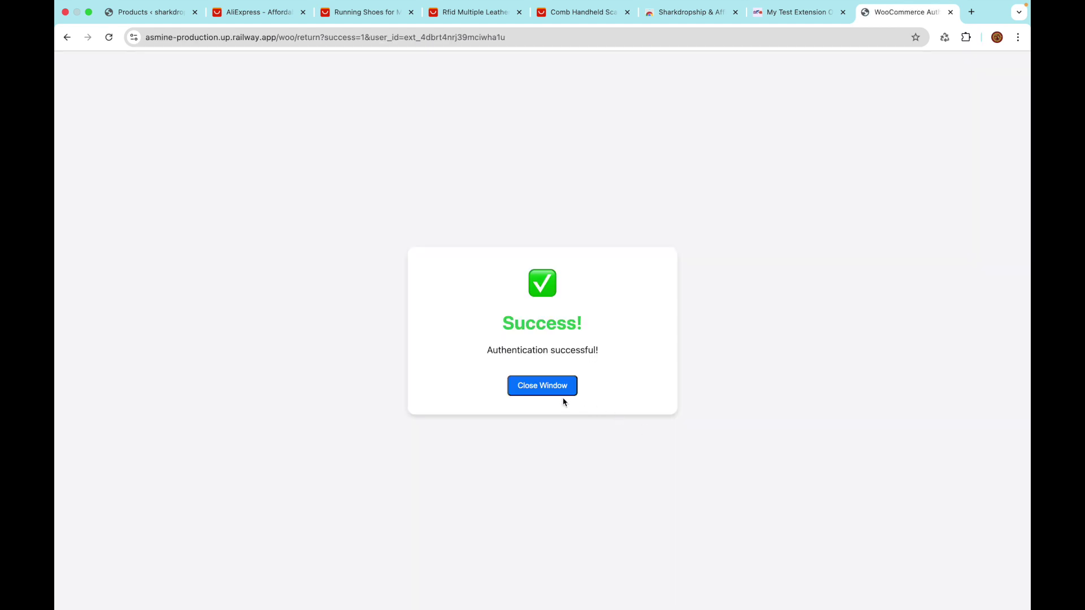
{"action": "left_click", "coordinate": [561, 387]}
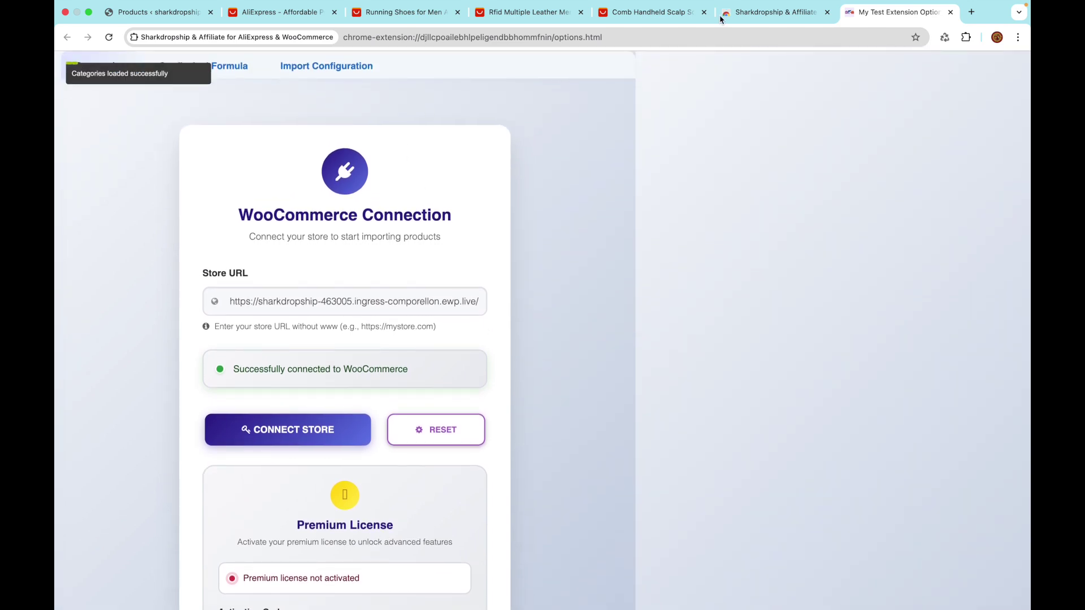
{"action": "left_click", "coordinate": [949, 27]}
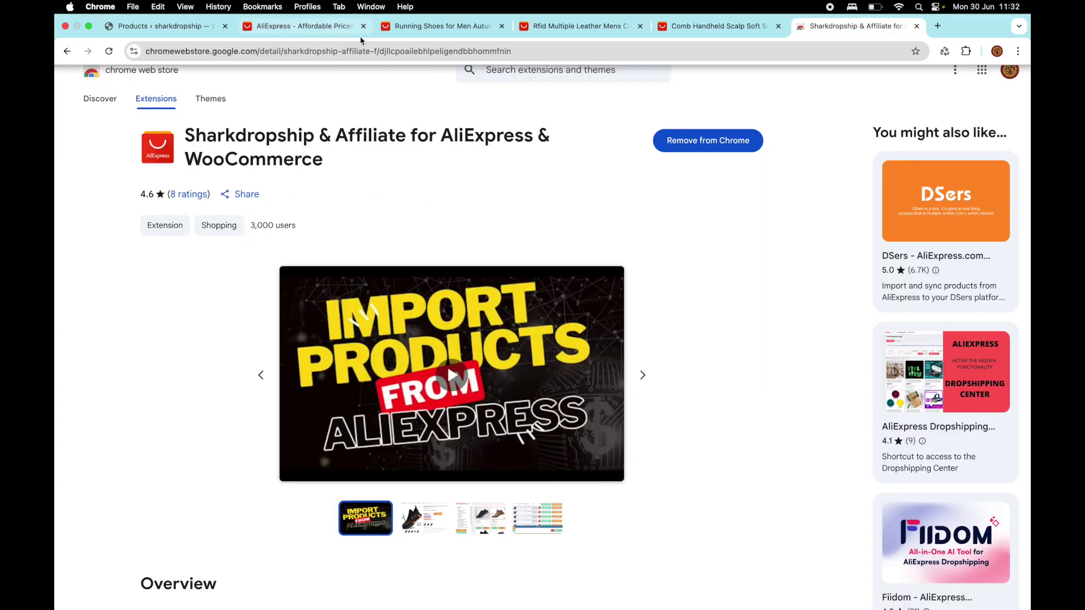
- Reload the Running Shoes for Men Autumn page and open its dropshipping import customization
{"action": "left_click", "coordinate": [330, 29]}
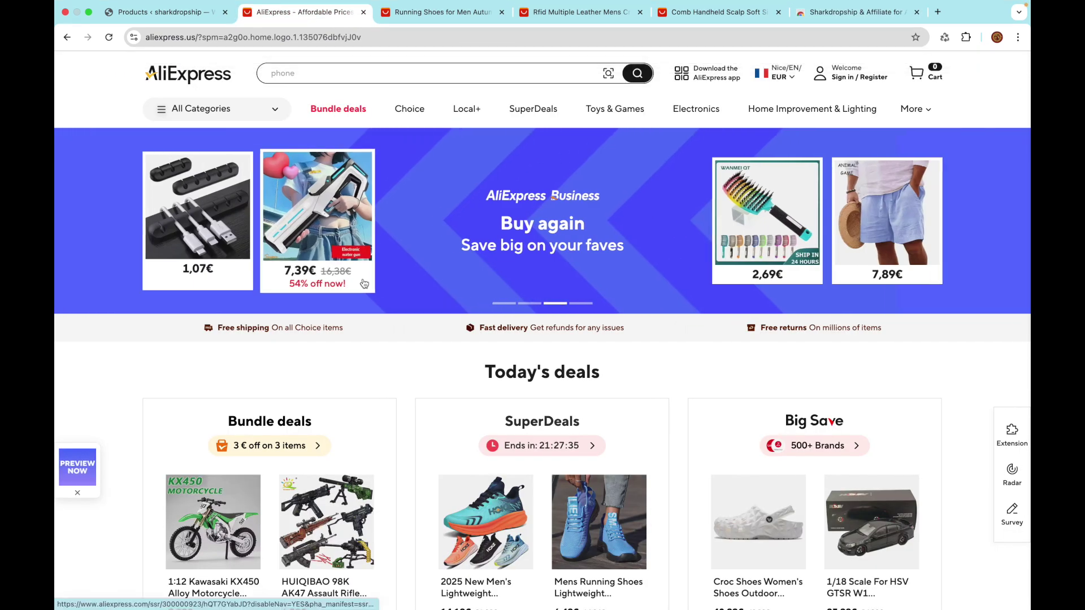
{"action": "scroll", "coordinate": [365, 284], "scroll_direction": "down", "scroll_amount": 3}
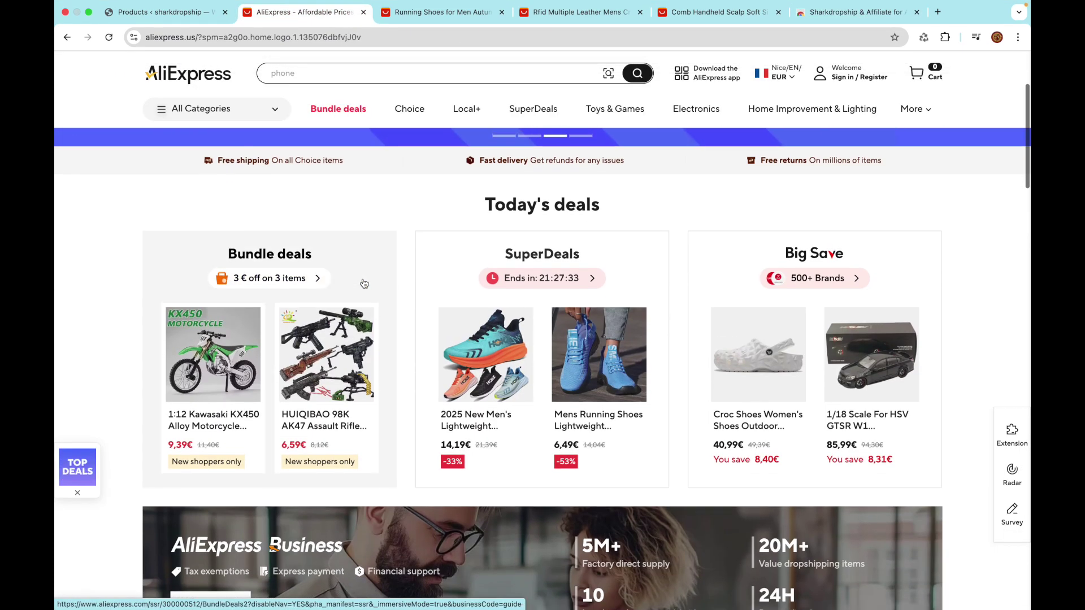
{"action": "scroll", "coordinate": [380, 351], "scroll_direction": "down", "scroll_amount": 3}
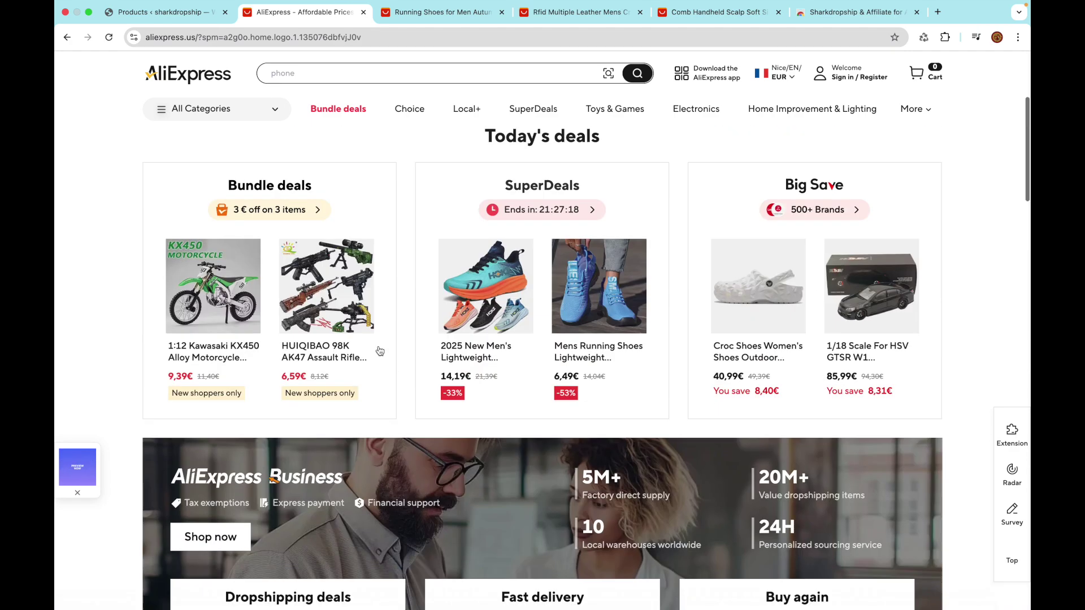
{"action": "scroll", "coordinate": [380, 351], "scroll_direction": "down", "scroll_amount": 2}
{"action": "left_click", "coordinate": [418, 12]}
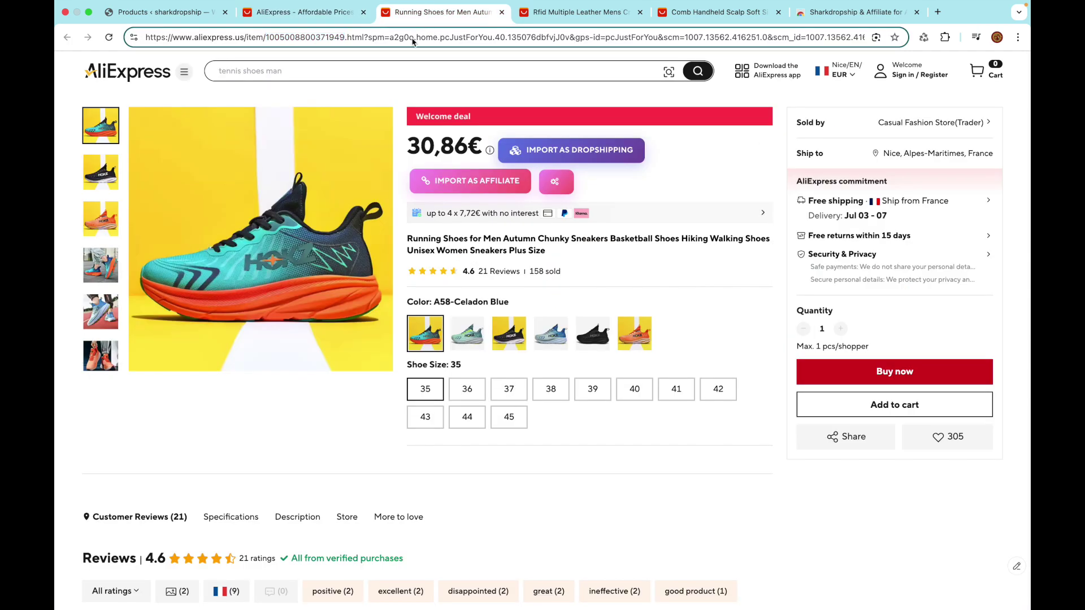
{"action": "key", "text": "Return"}
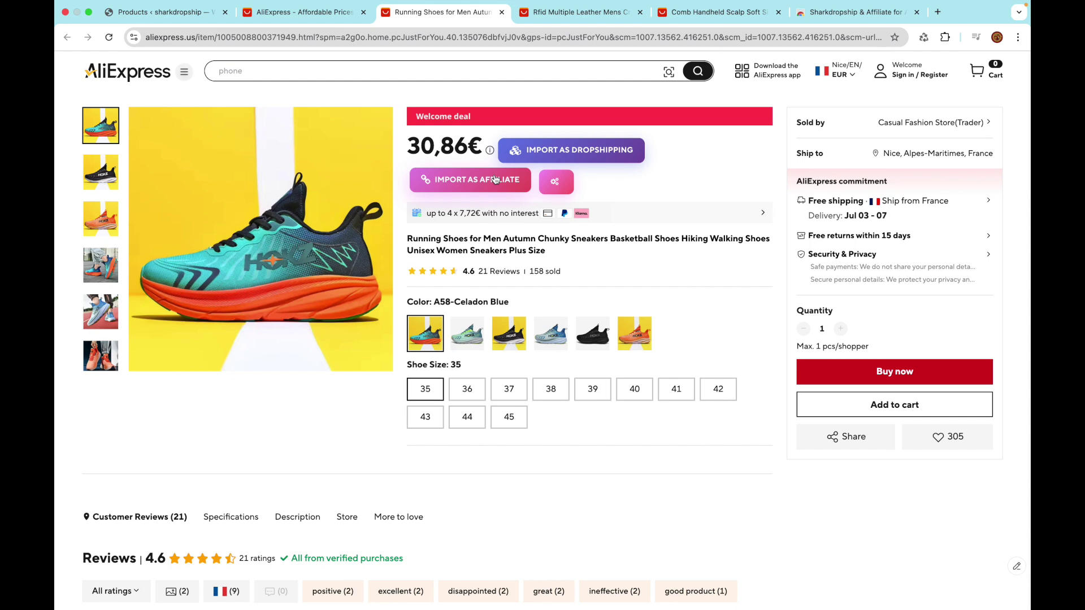
{"action": "left_click", "coordinate": [535, 160]}
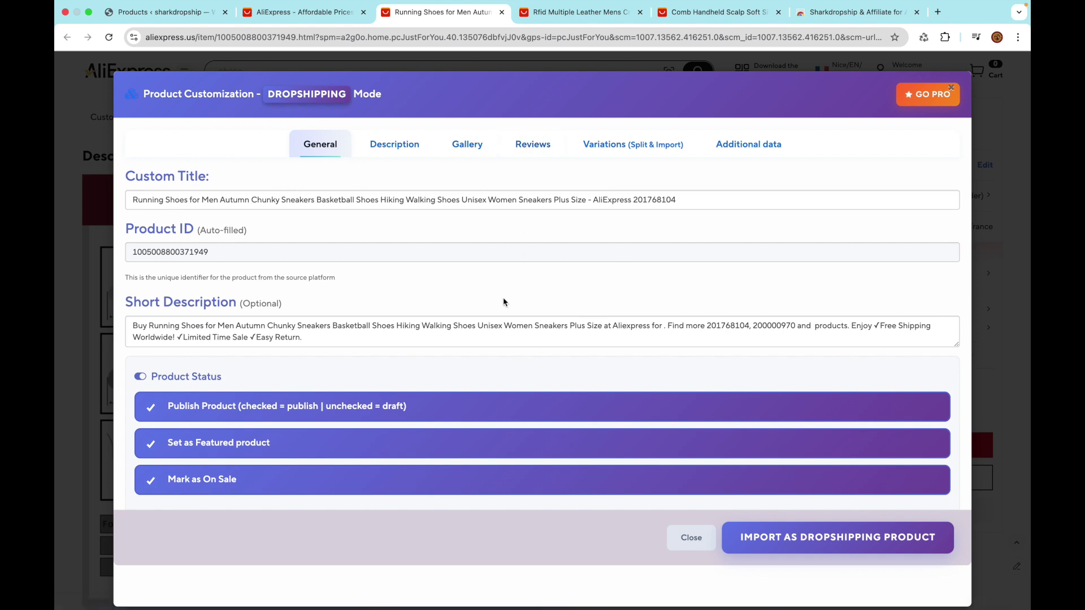
- Look through the shoes' Description, Gallery, Reviews, Variations and Additional data tabs, then return to General
{"action": "left_click", "coordinate": [396, 146]}
{"action": "left_click", "coordinate": [465, 146]}
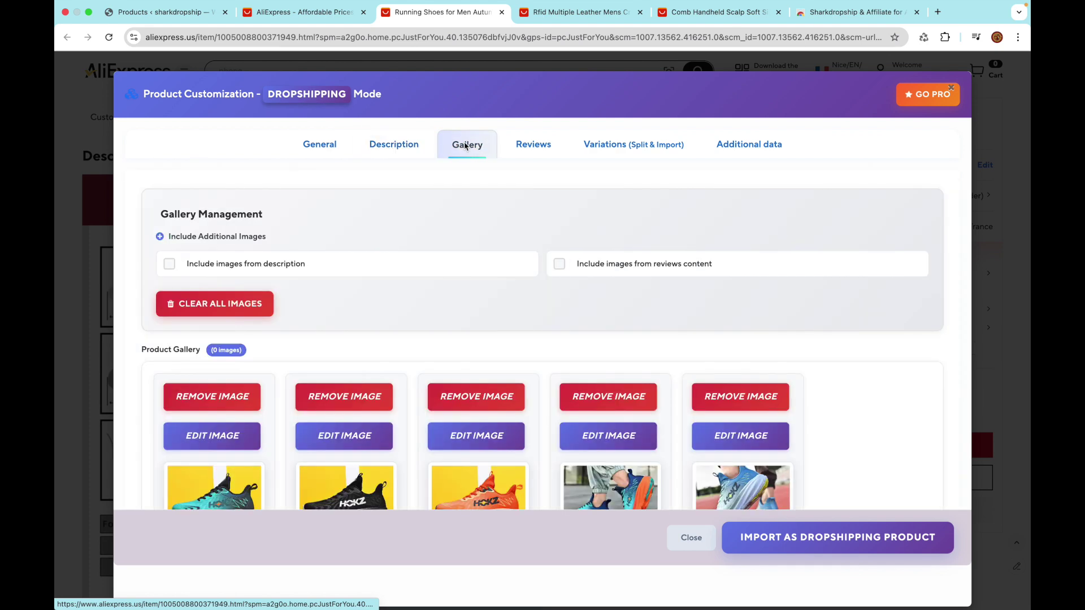
{"action": "left_click", "coordinate": [533, 145]}
{"action": "left_click", "coordinate": [650, 144]}
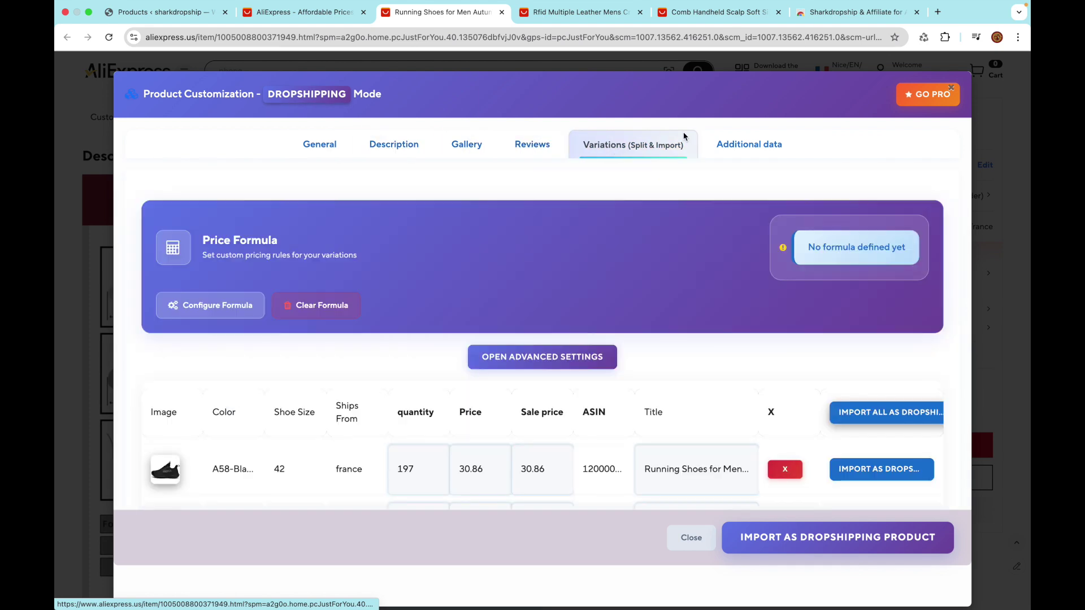
{"action": "left_click", "coordinate": [727, 146]}
{"action": "left_click", "coordinate": [320, 145]}
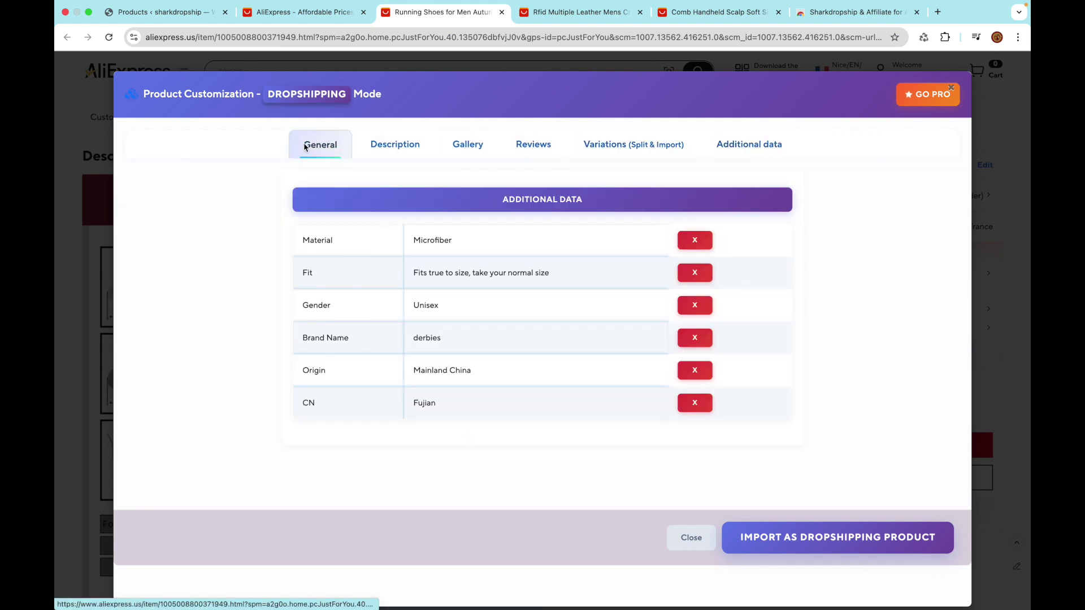
- Remove the AliExpress suffix from the shoe title and cut the short description to end at Hiking
{"action": "left_click_drag", "start_coordinate": [588, 202], "coordinate": [678, 207]}
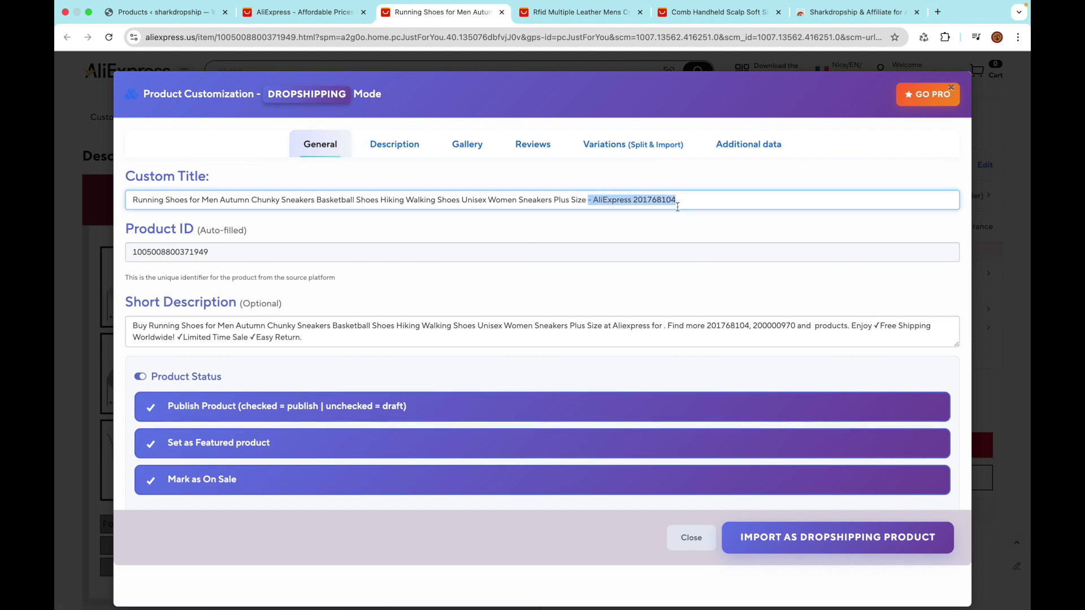
{"action": "key", "text": "BackSpace"}
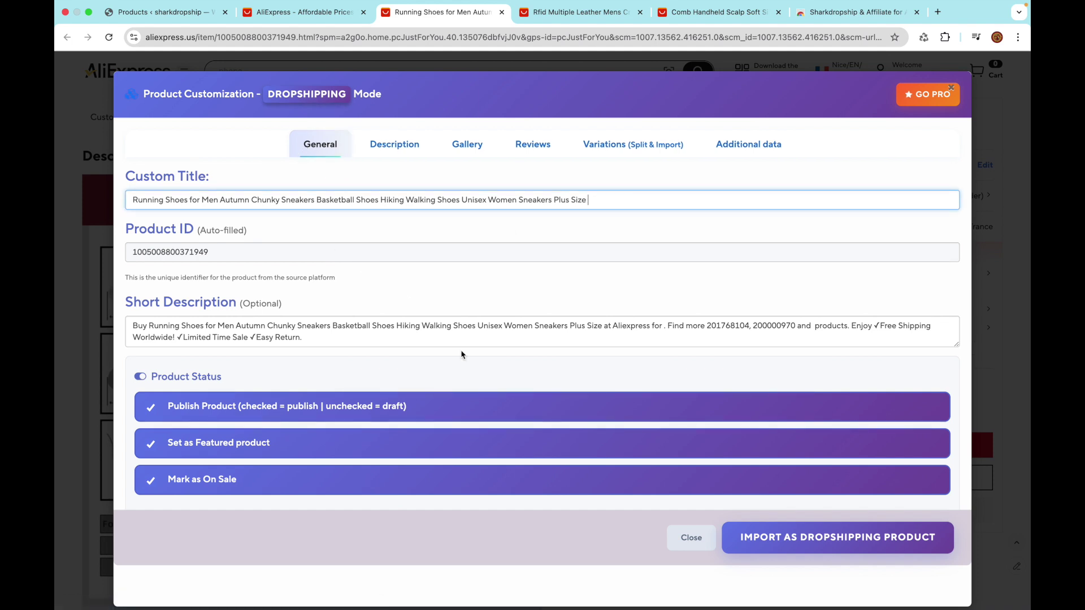
{"action": "left_click_drag", "start_coordinate": [422, 325], "coordinate": [460, 354]}
{"action": "key", "text": "BackSpace"}
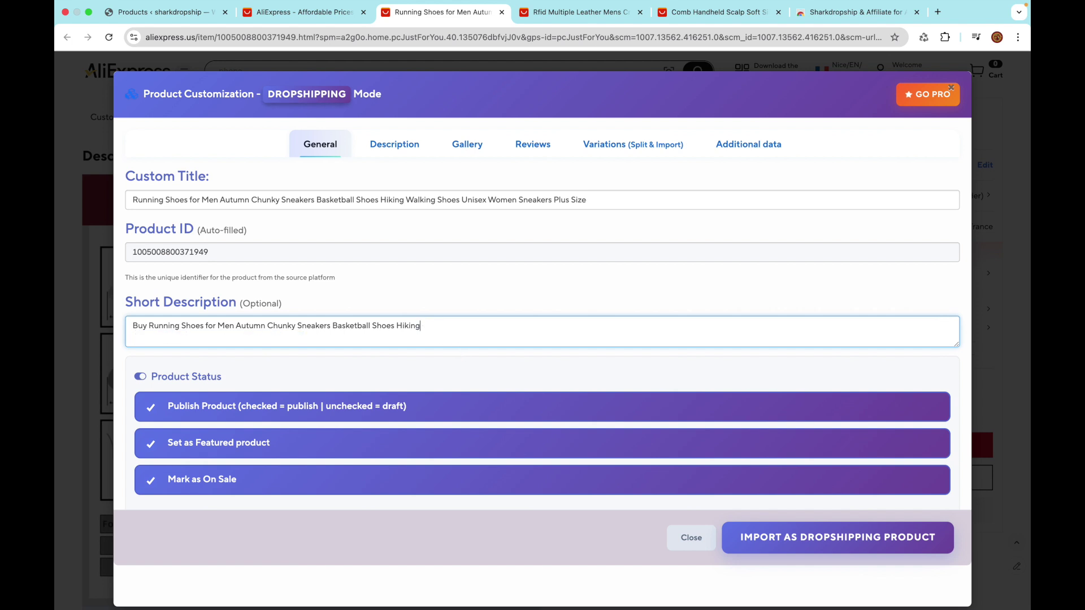
- Untick 'Set as Featured product' and 'Mark as On Sale' for the shoes
{"action": "scroll", "coordinate": [153, 362], "scroll_direction": "down", "scroll_amount": 3}
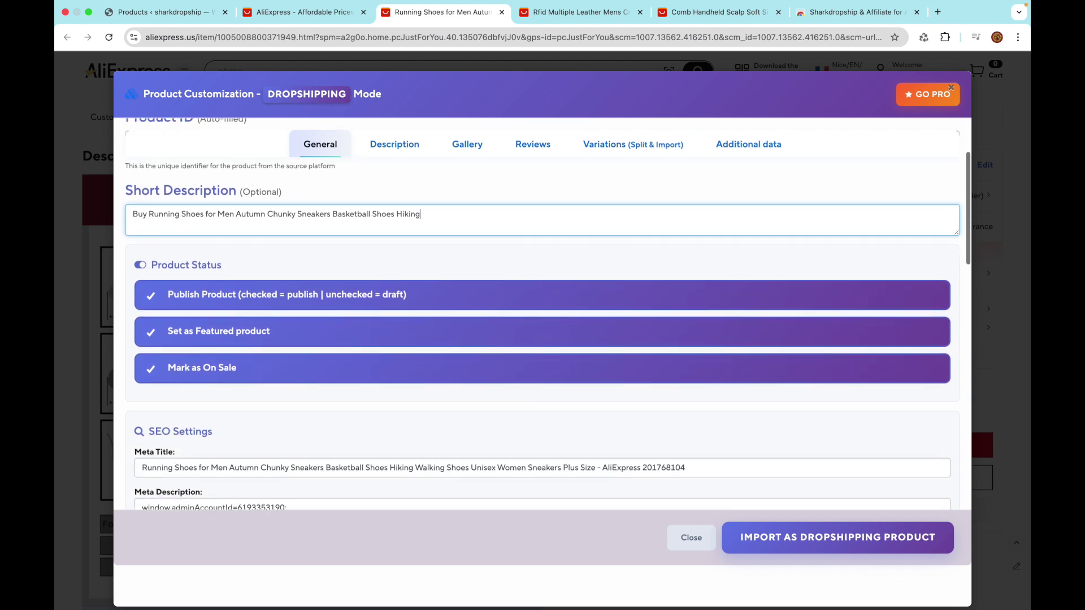
{"action": "left_click", "coordinate": [151, 330]}
{"action": "left_click", "coordinate": [150, 368]}
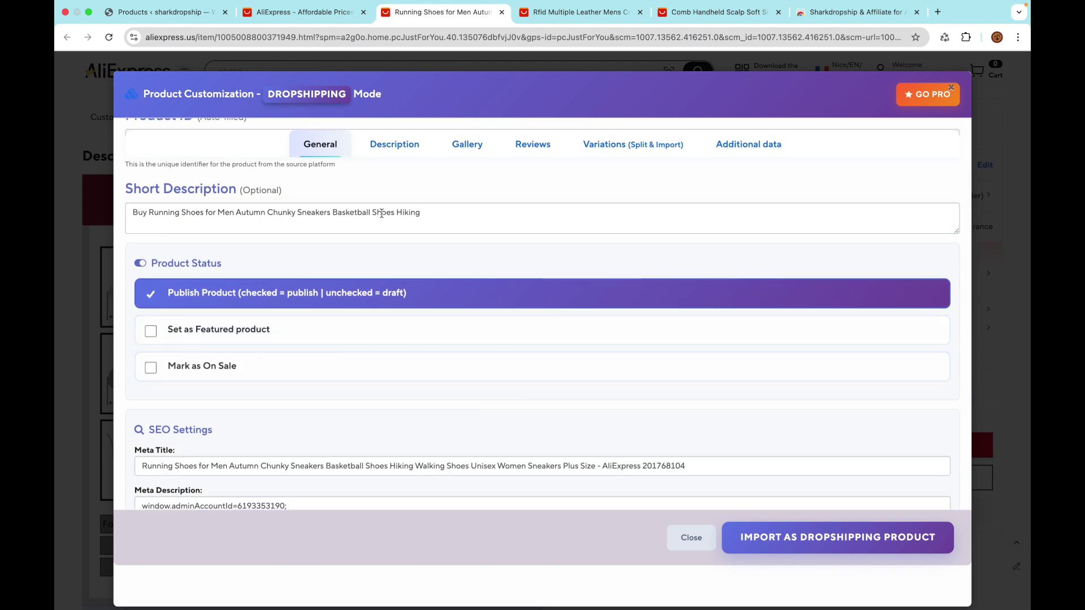
{"action": "scroll", "coordinate": [382, 217], "scroll_direction": "up", "scroll_amount": 3}
{"action": "scroll", "coordinate": [382, 217], "scroll_direction": "down", "scroll_amount": 9}
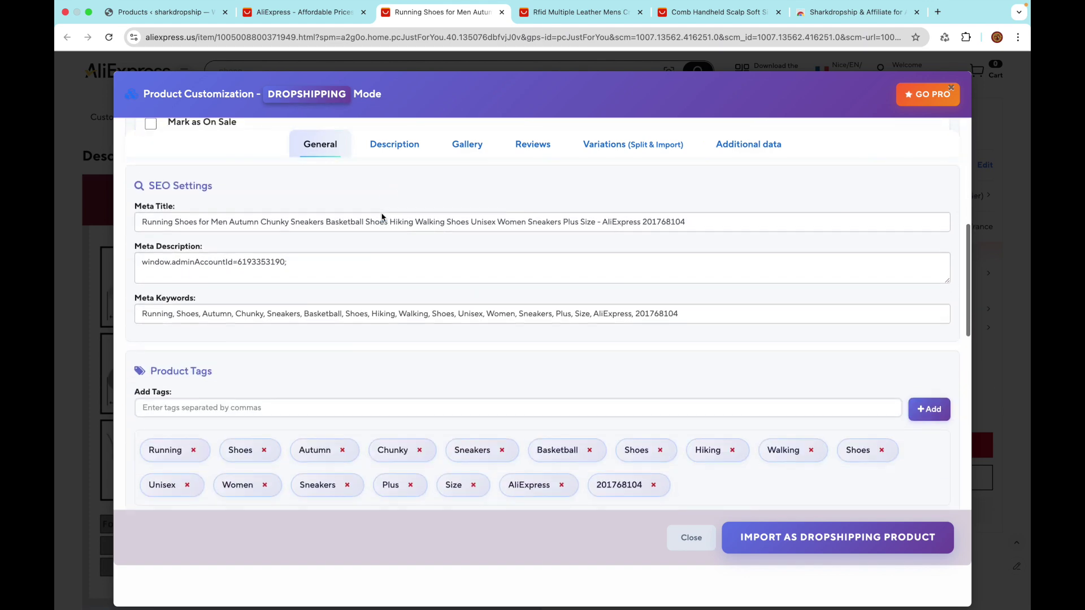
{"action": "scroll", "coordinate": [382, 213], "scroll_direction": "up", "scroll_amount": 4}
{"action": "scroll", "coordinate": [382, 213], "scroll_direction": "up", "scroll_amount": 5}
{"action": "left_click", "coordinate": [378, 155]}
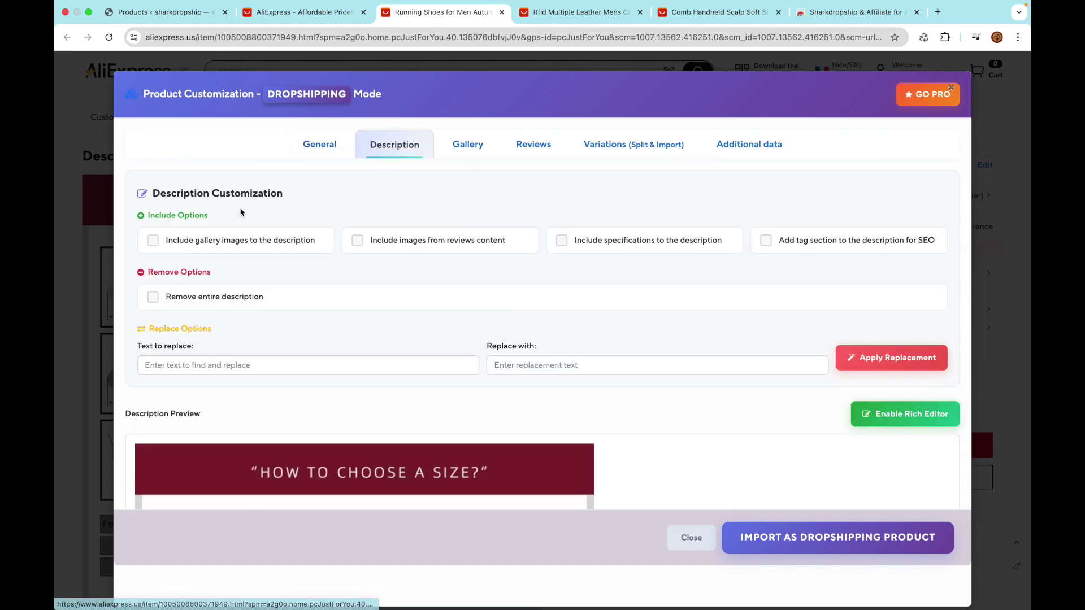
- Enable the rich editor for the shoe description and apply the changes
{"action": "scroll", "coordinate": [319, 367], "scroll_direction": "down", "scroll_amount": 10}
{"action": "scroll", "coordinate": [407, 347], "scroll_direction": "up", "scroll_amount": 10}
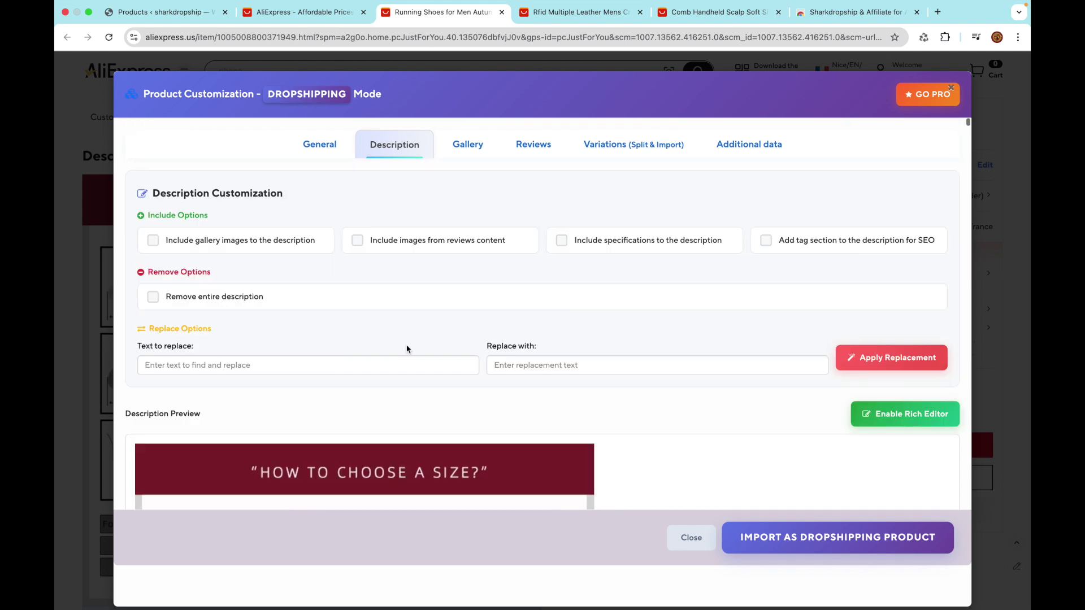
{"action": "left_click", "coordinate": [870, 414]}
{"action": "scroll", "coordinate": [731, 401], "scroll_direction": "down", "scroll_amount": 3}
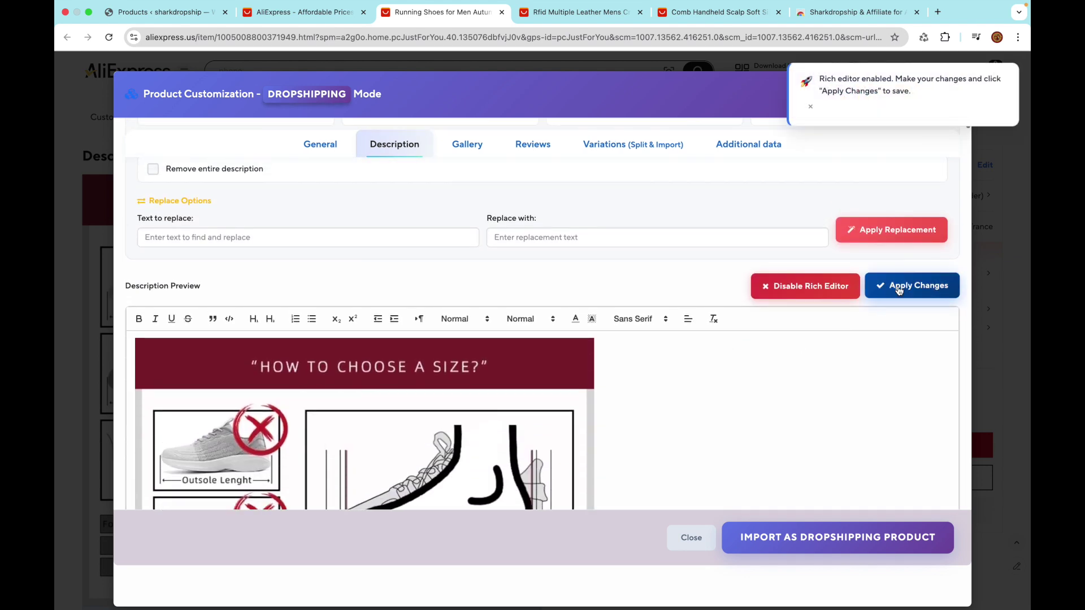
{"action": "left_click", "coordinate": [899, 286]}
{"action": "scroll", "coordinate": [509, 283], "scroll_direction": "up", "scroll_amount": 3}
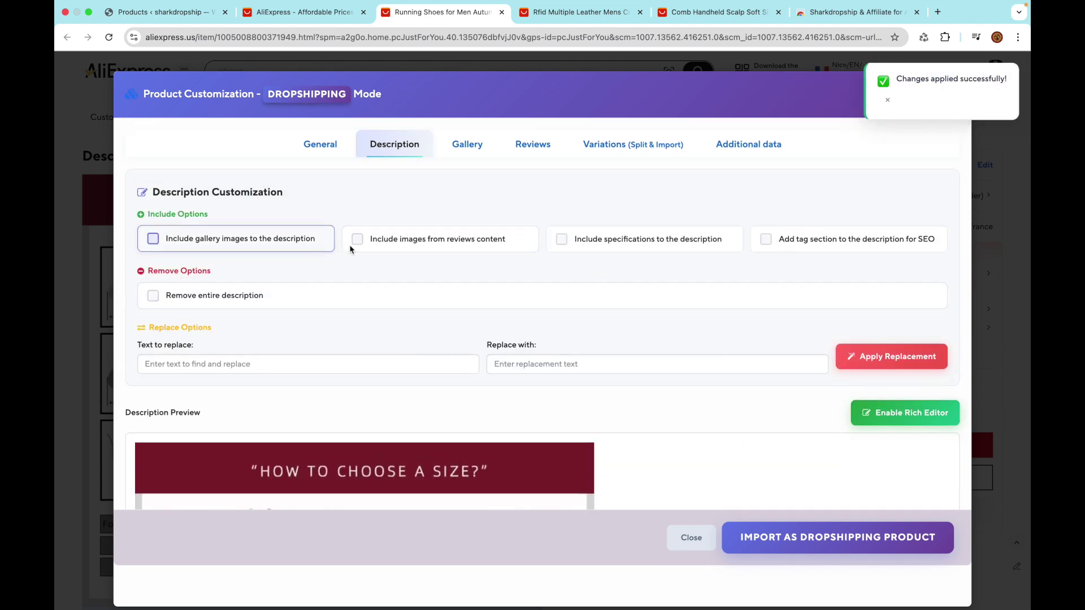
{"action": "left_click", "coordinate": [463, 144]}
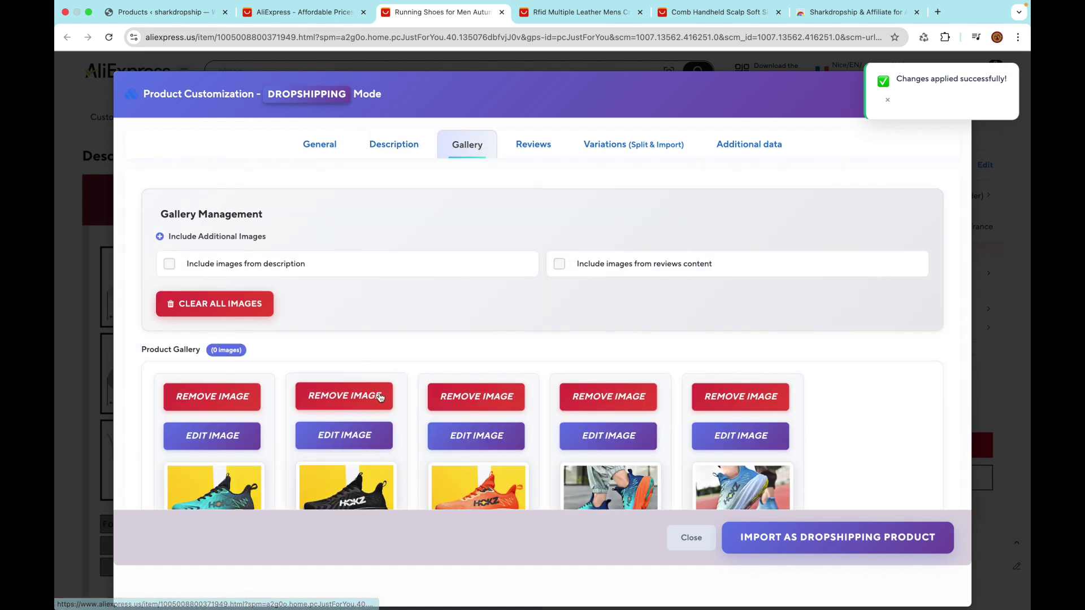
- Remove the orange shoe image from the gallery, then check the reviews and size/colour variations
{"action": "scroll", "coordinate": [380, 397], "scroll_direction": "down", "scroll_amount": 3}
{"action": "scroll", "coordinate": [243, 452], "scroll_direction": "up", "scroll_amount": 3}
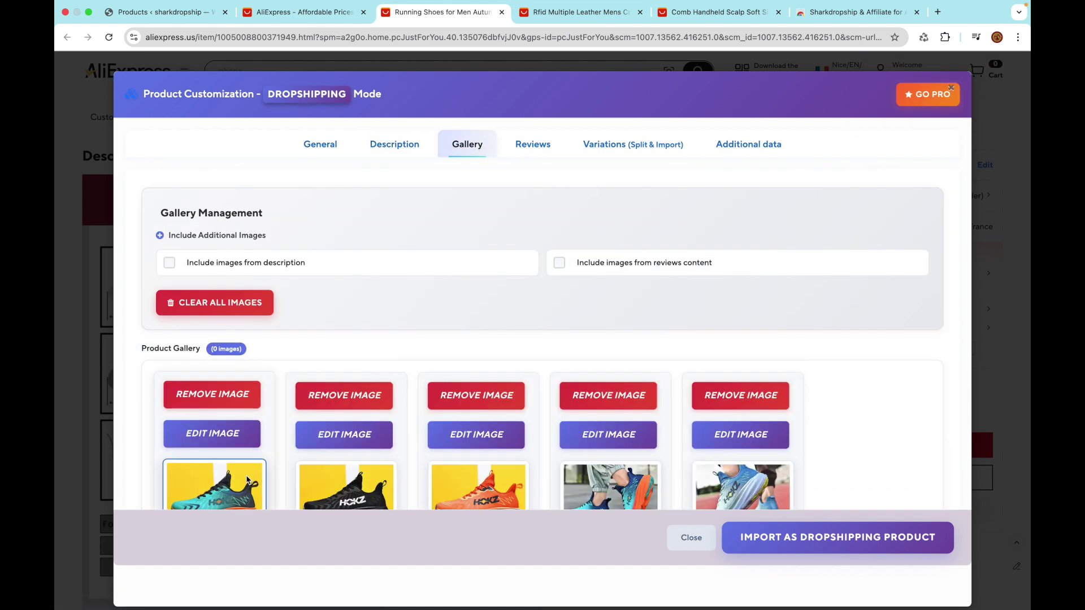
{"action": "left_click", "coordinate": [476, 395]}
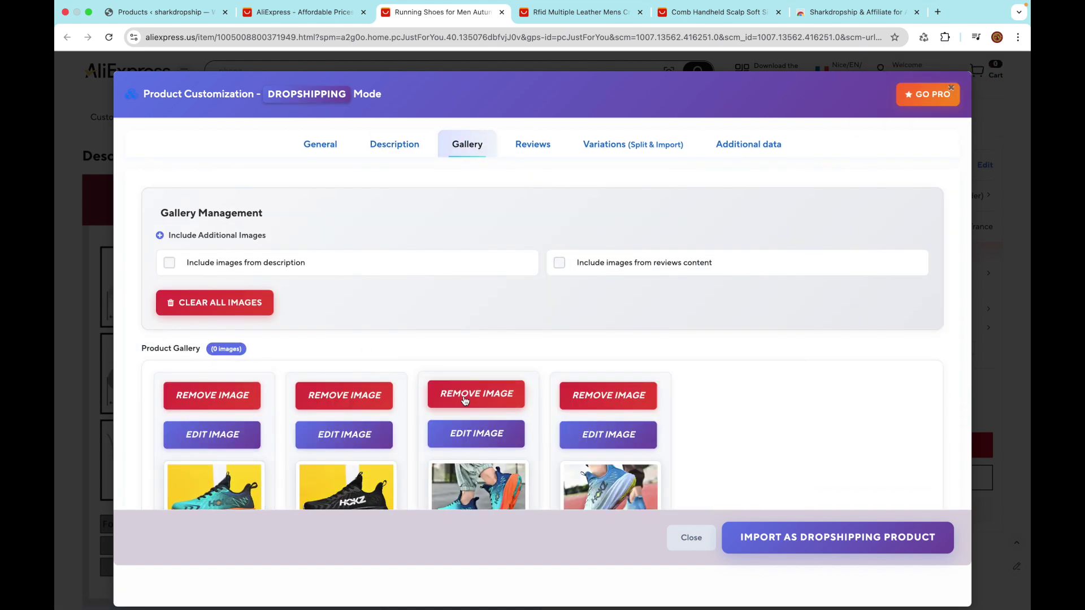
{"action": "left_click", "coordinate": [534, 148]}
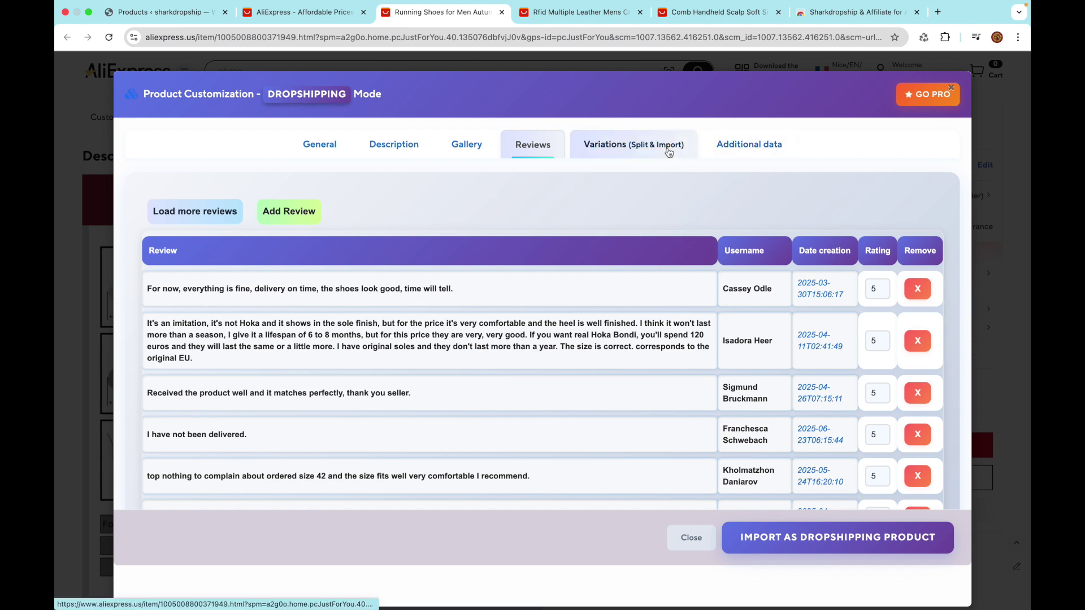
{"action": "left_click", "coordinate": [669, 151]}
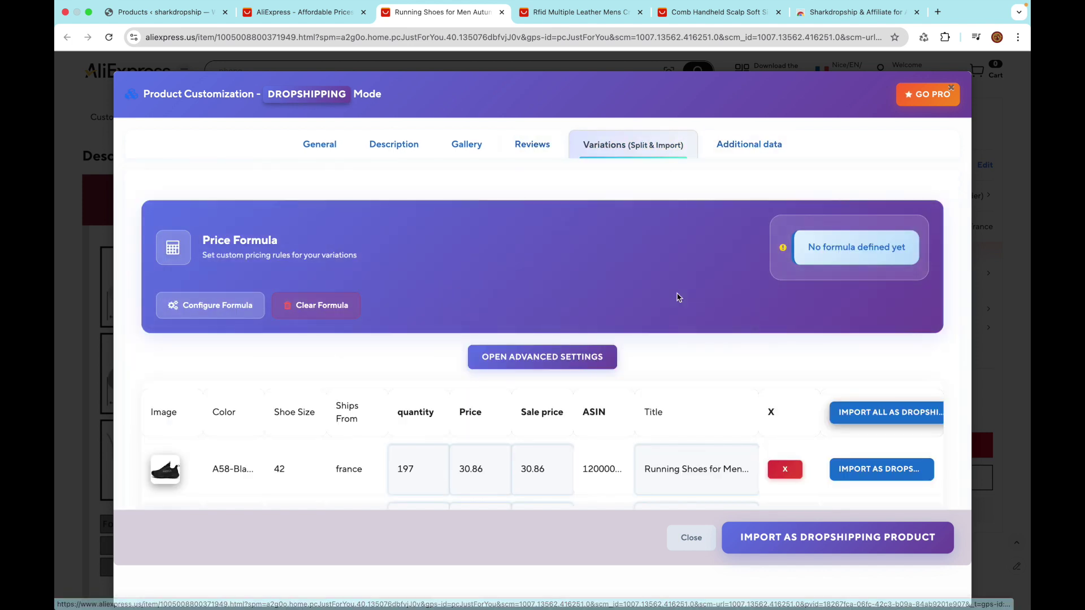
- Import the running shoes into WooCommerce as a dropshipping product
{"action": "scroll", "coordinate": [679, 297], "scroll_direction": "down", "scroll_amount": 5}
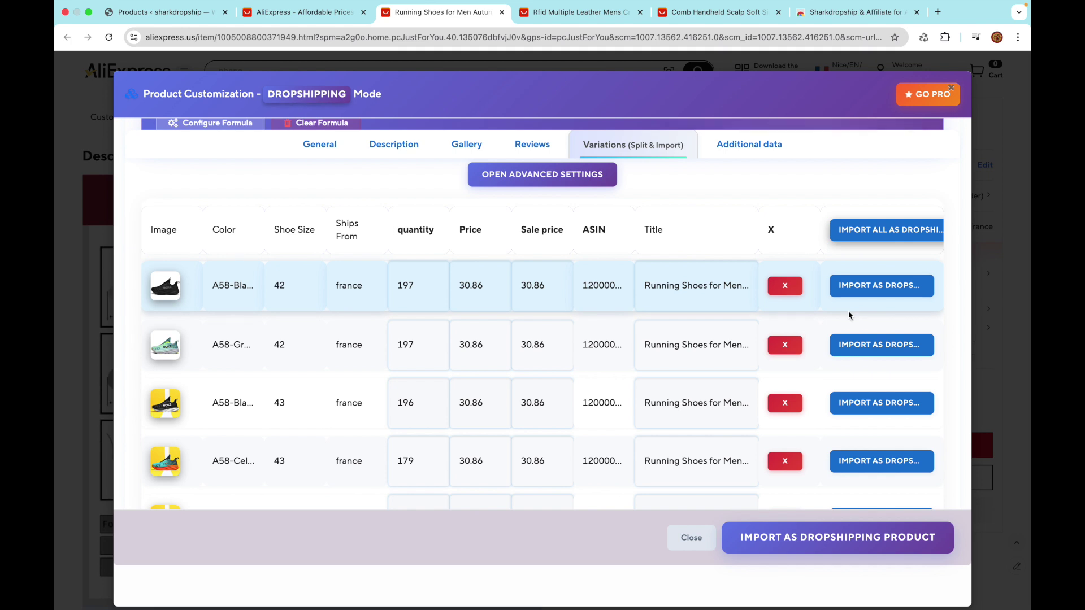
{"action": "left_click", "coordinate": [853, 543]}
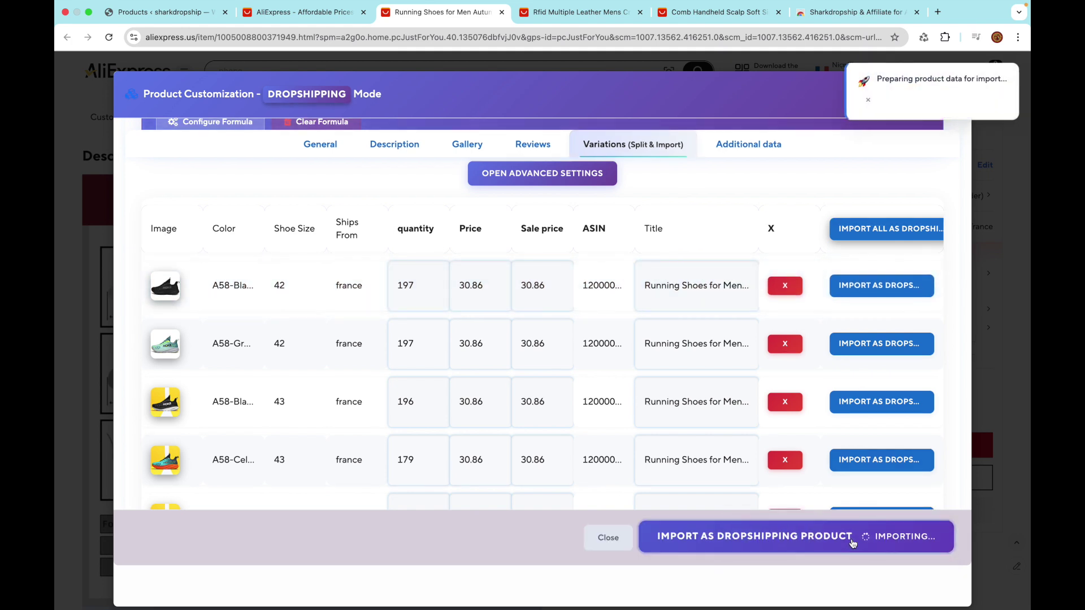
{"action": "left_click", "coordinate": [570, 12]}
- Reload the Rfid leather wallet page and show its colour variations in the import customization
{"action": "left_click", "coordinate": [571, 32]}
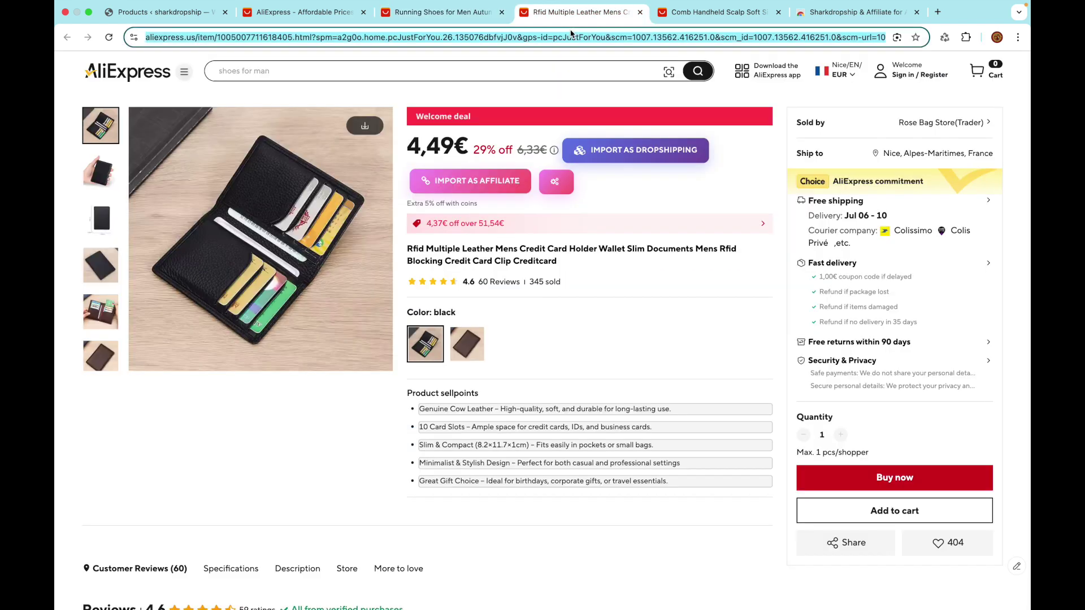
{"action": "key", "text": "Return"}
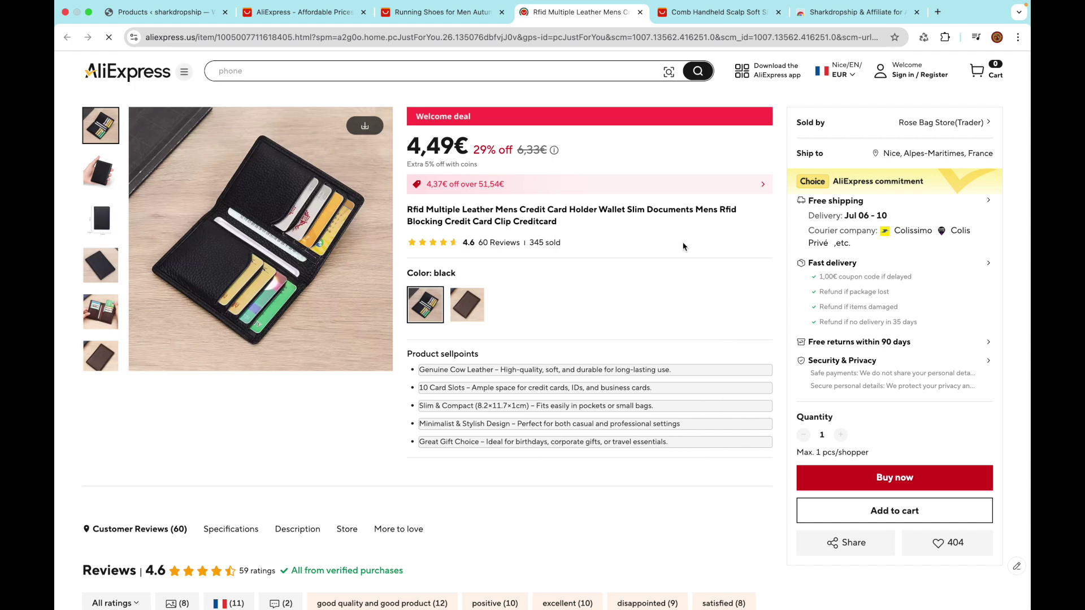
{"action": "left_click", "coordinate": [644, 154]}
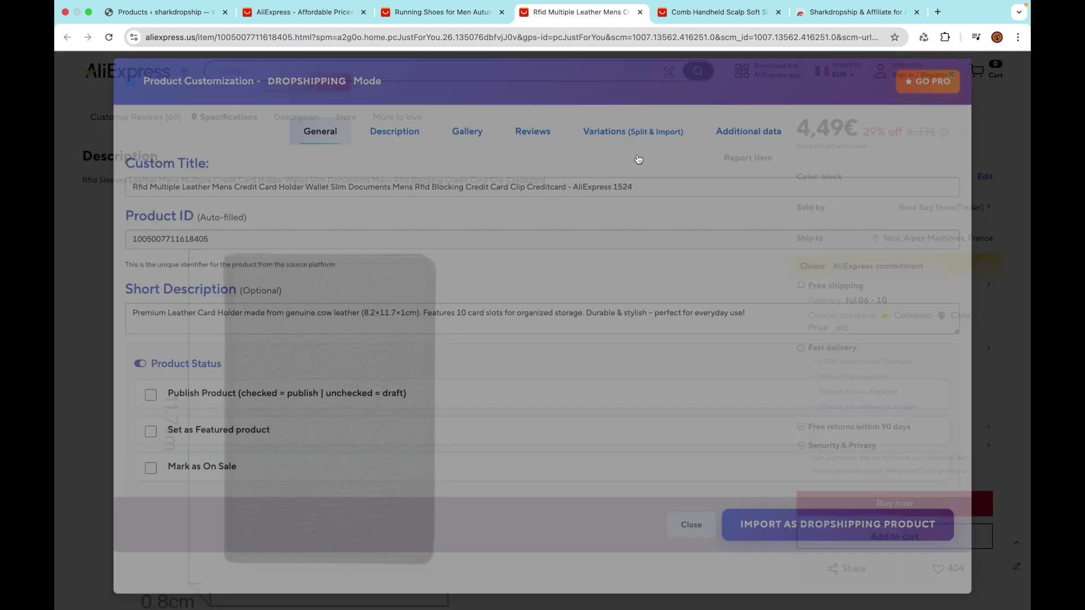
{"action": "left_click", "coordinate": [644, 146]}
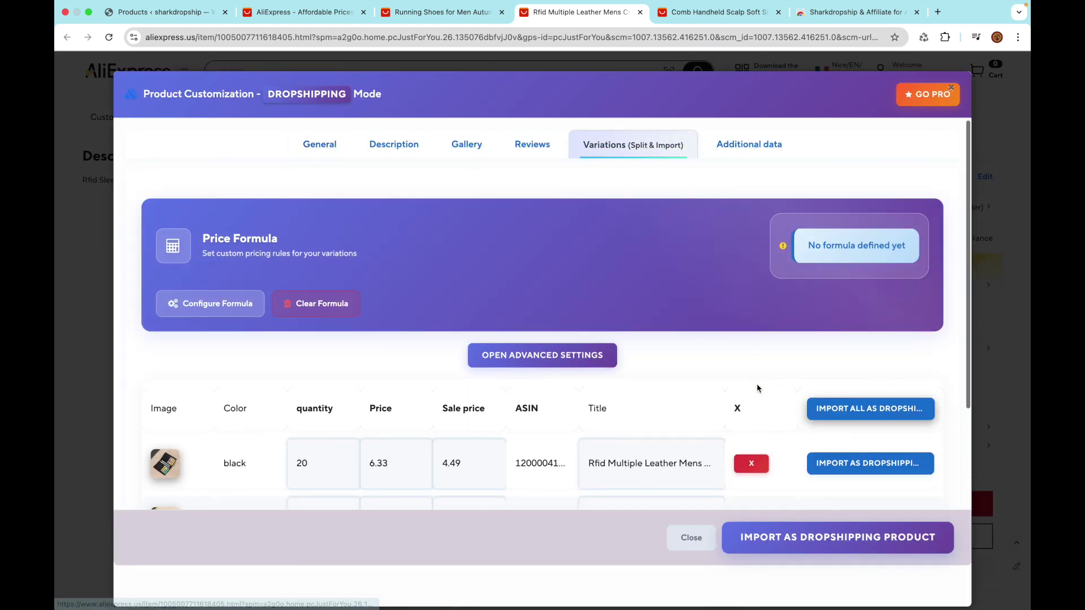
- Import the wallet's Coffee and black variations as separate dropshipping products
{"action": "scroll", "coordinate": [757, 386], "scroll_direction": "down", "scroll_amount": 2}
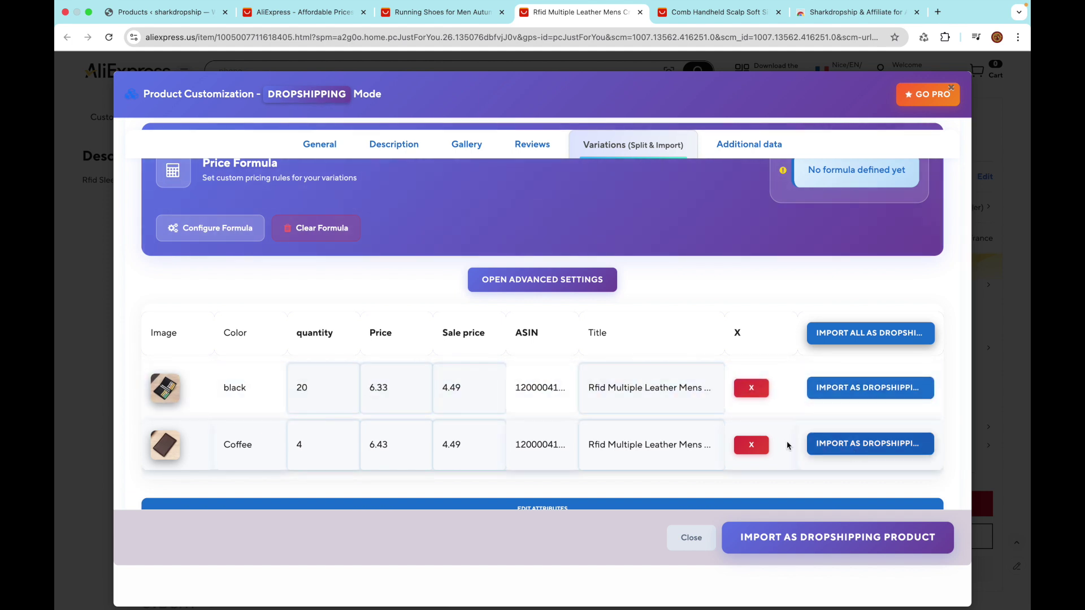
{"action": "left_click", "coordinate": [853, 450]}
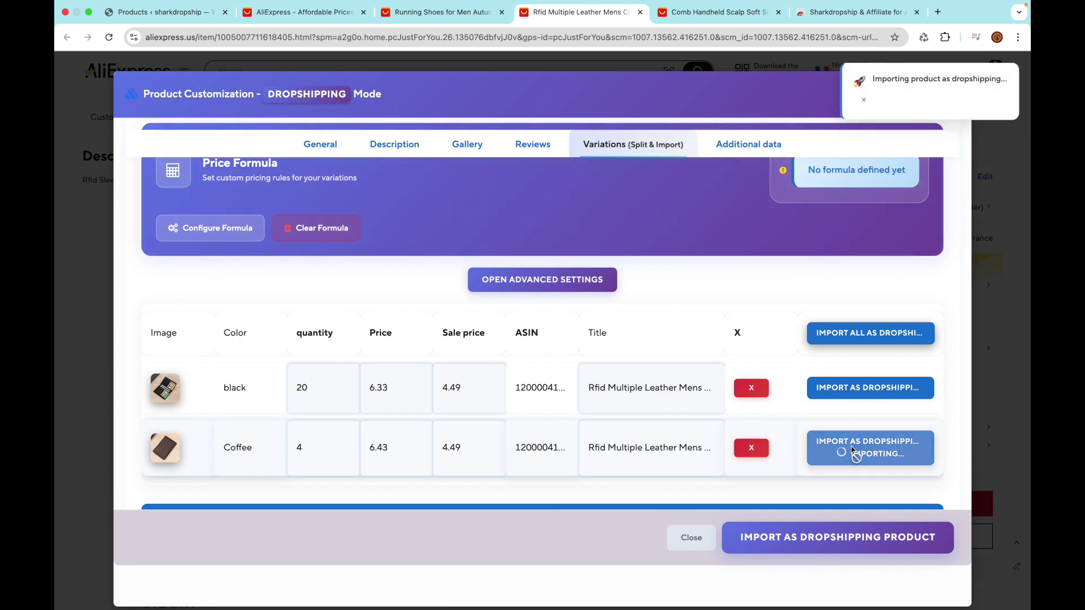
{"action": "left_click", "coordinate": [856, 390]}
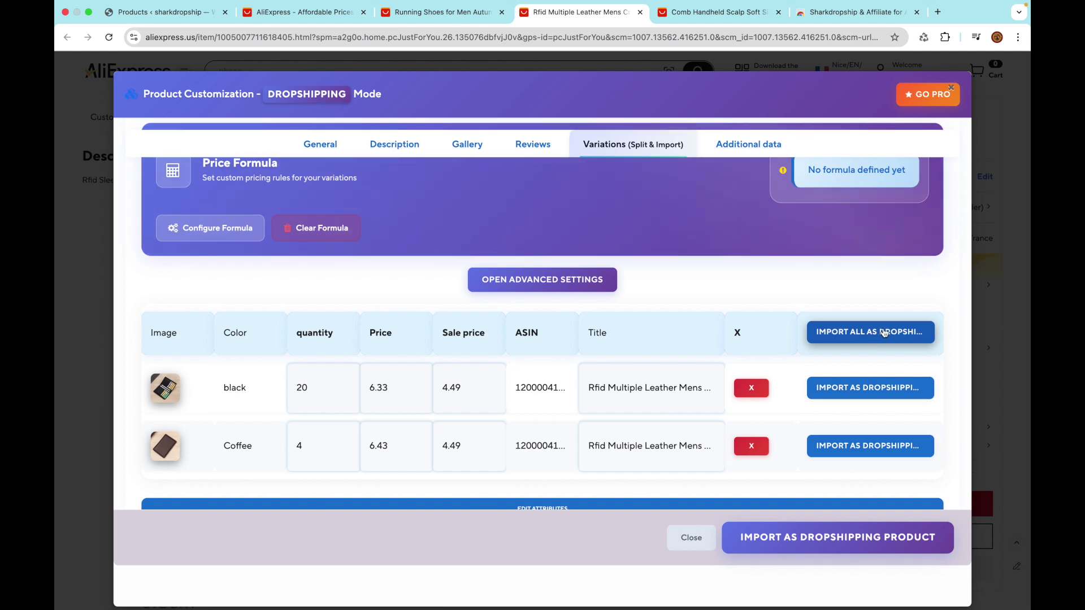
{"action": "left_click", "coordinate": [426, 14]}
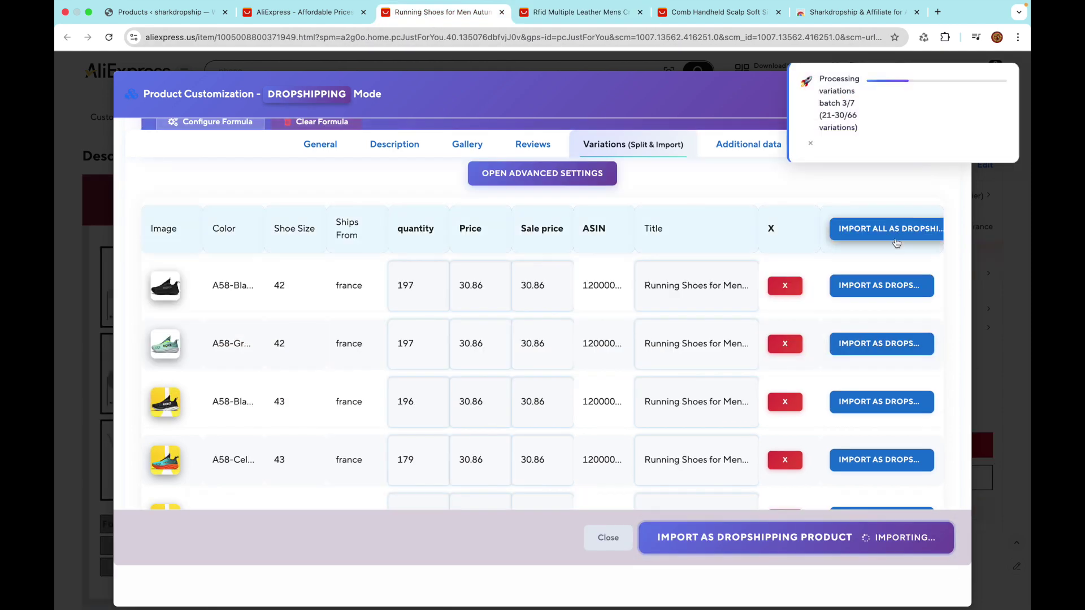
{"action": "left_click", "coordinate": [589, 17]}
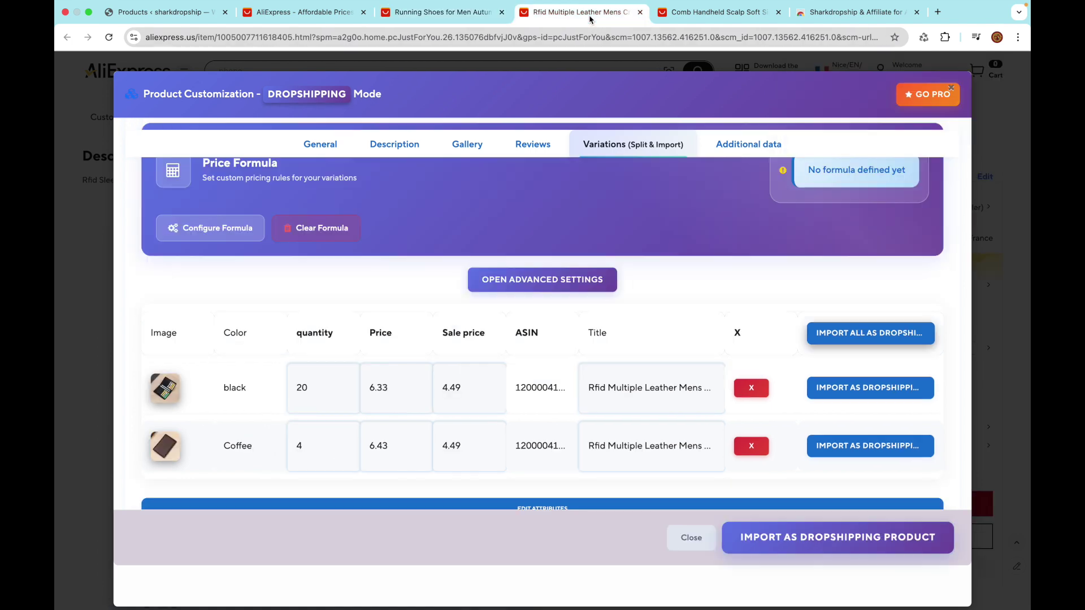
{"action": "scroll", "coordinate": [608, 299], "scroll_direction": "down", "scroll_amount": 2}
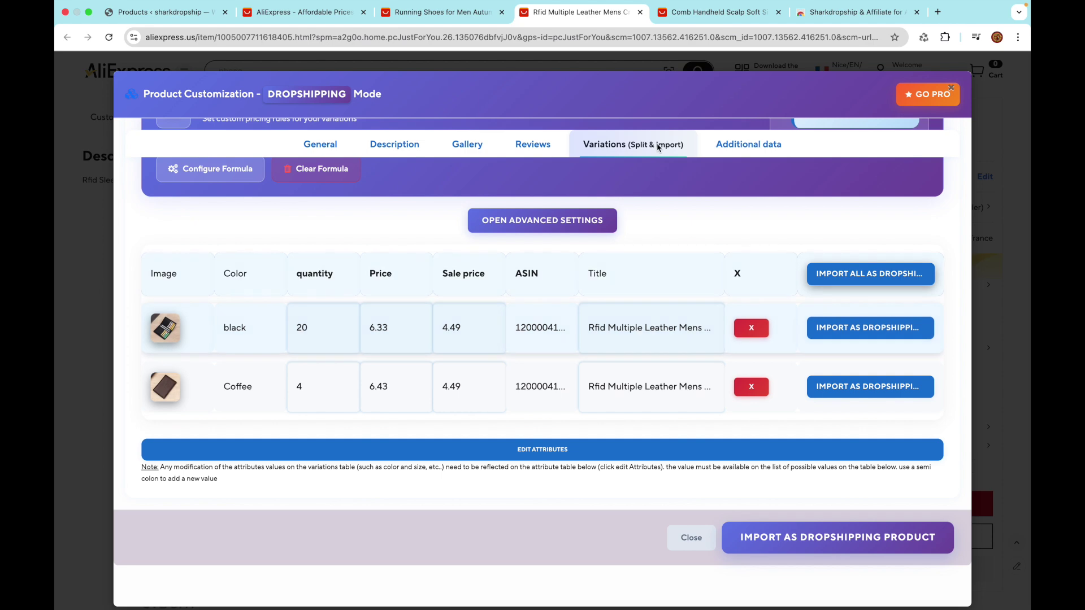
{"action": "left_click", "coordinate": [715, 17]}
- Reload the comb product page and open its dropshipping import settings
{"action": "left_click", "coordinate": [684, 35]}
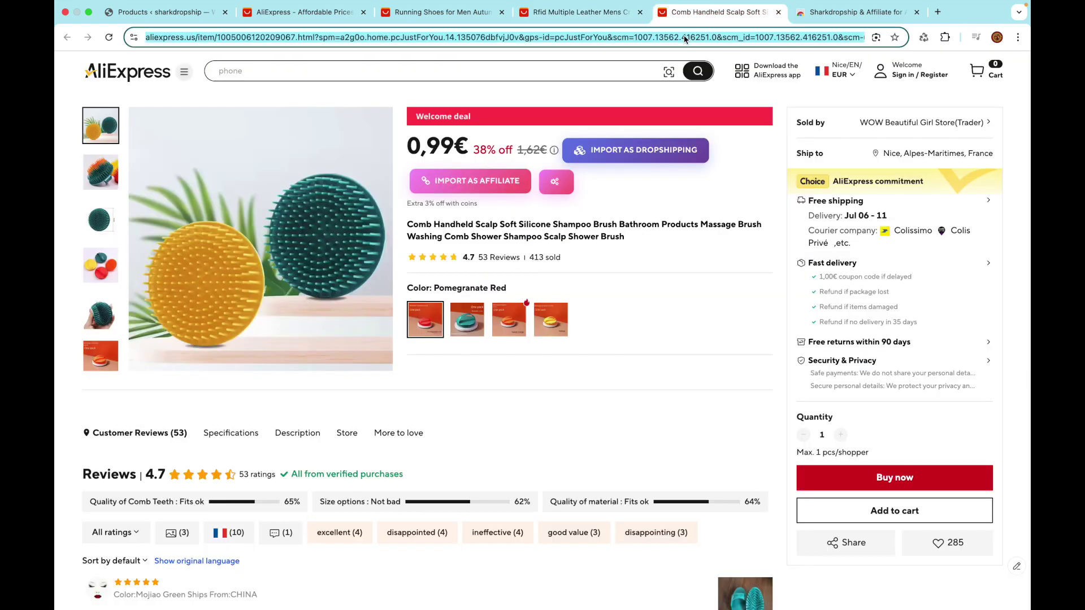
{"action": "key", "text": "Return"}
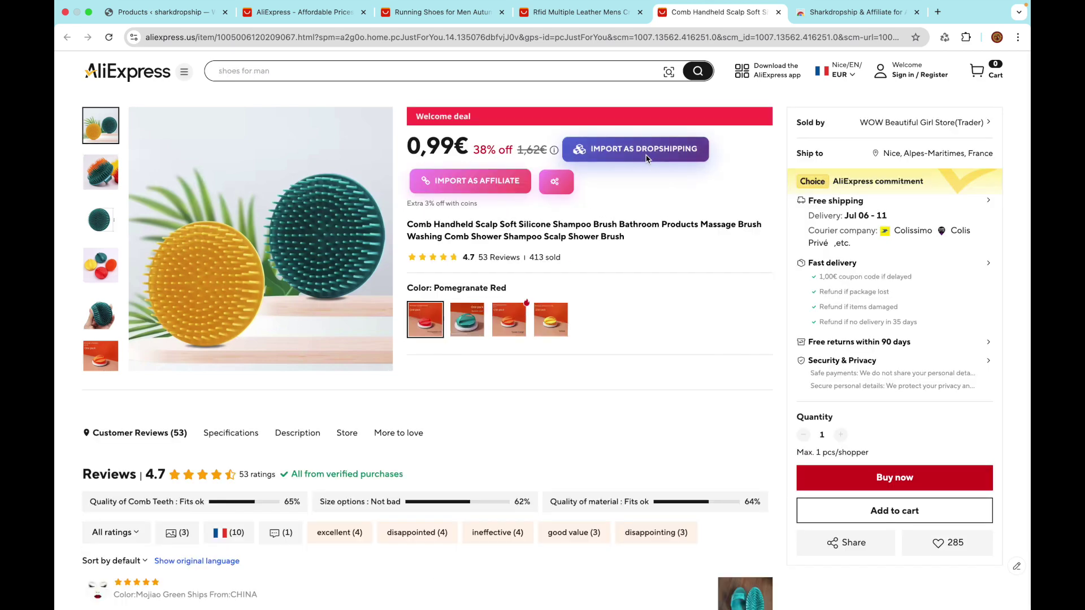
{"action": "left_click", "coordinate": [648, 159]}
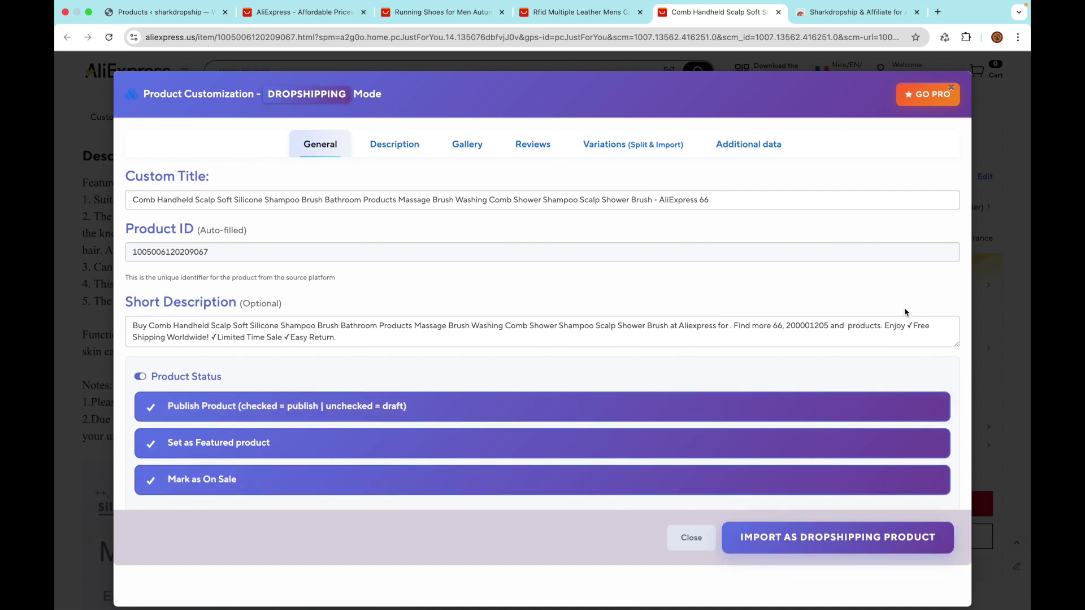
- Import all four comb colour variations at once from the Variations table, then move on to the store
{"action": "left_click", "coordinate": [650, 144]}
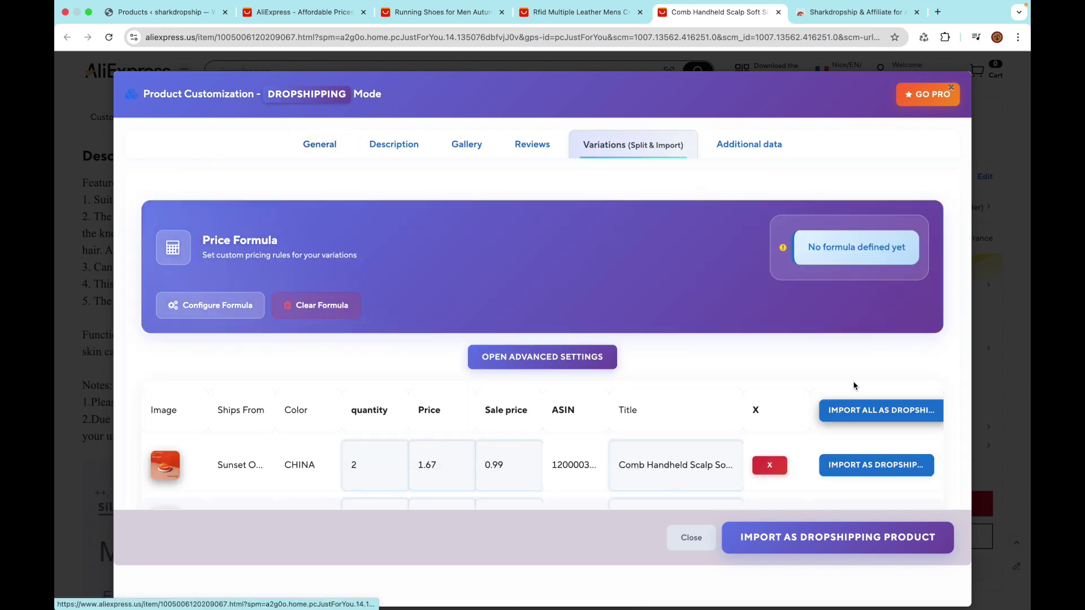
{"action": "scroll", "coordinate": [821, 382], "scroll_direction": "down", "scroll_amount": 5}
{"action": "scroll", "coordinate": [856, 385], "scroll_direction": "up", "scroll_amount": 3}
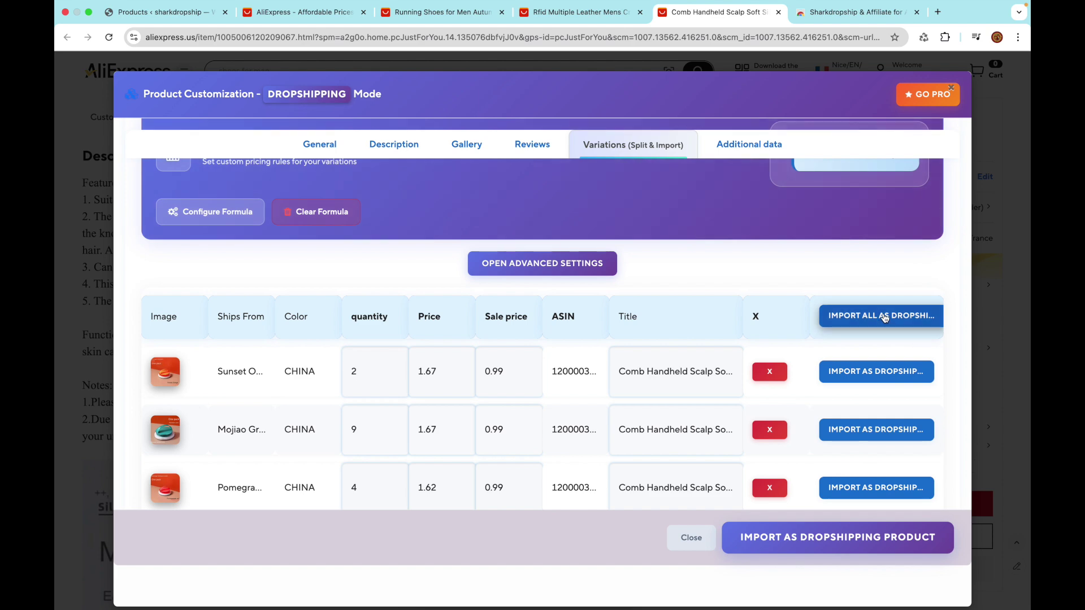
{"action": "scroll", "coordinate": [885, 318], "scroll_direction": "down", "scroll_amount": 1}
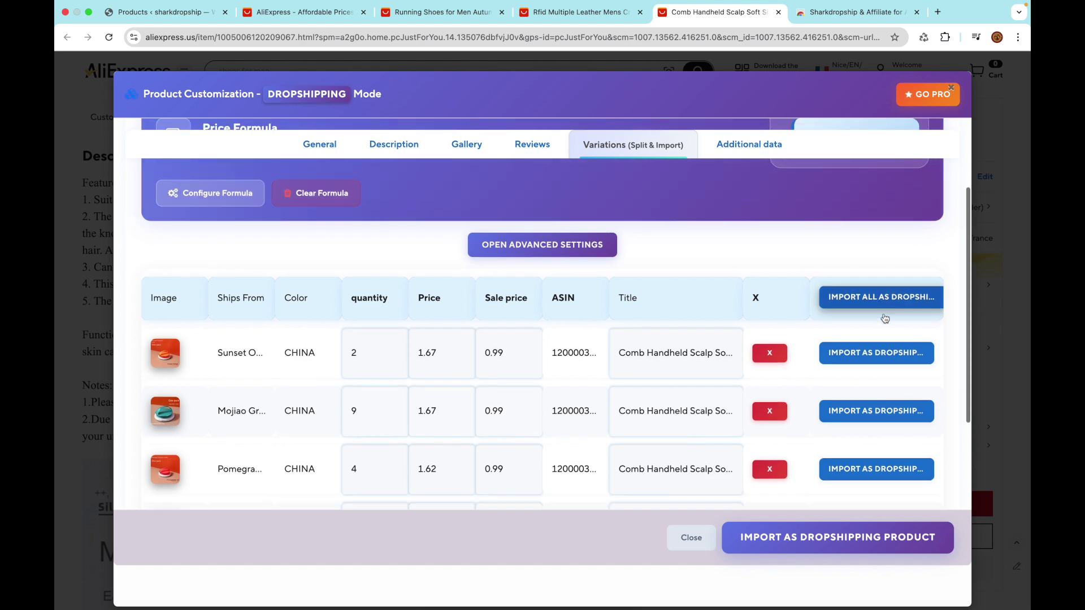
{"action": "left_click", "coordinate": [884, 278]}
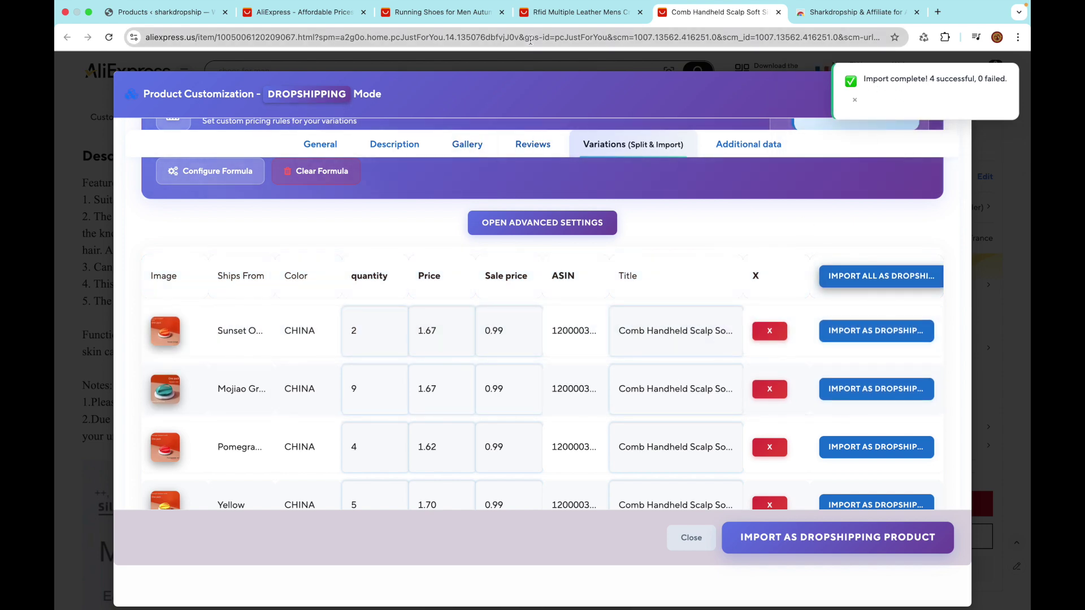
{"action": "key", "text": "super+3"}
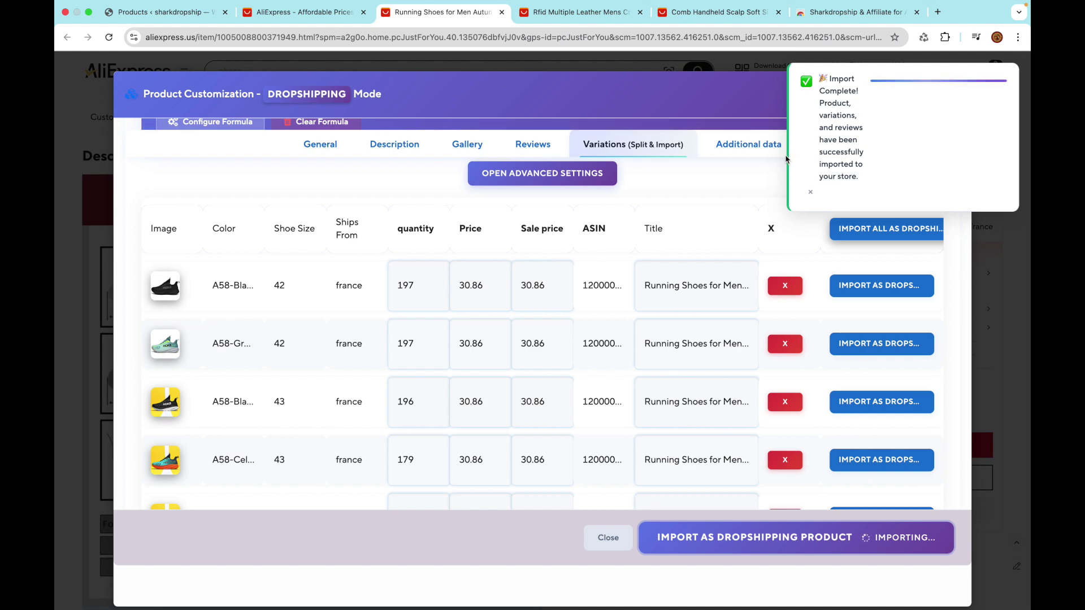
{"action": "left_click", "coordinate": [191, 17]}
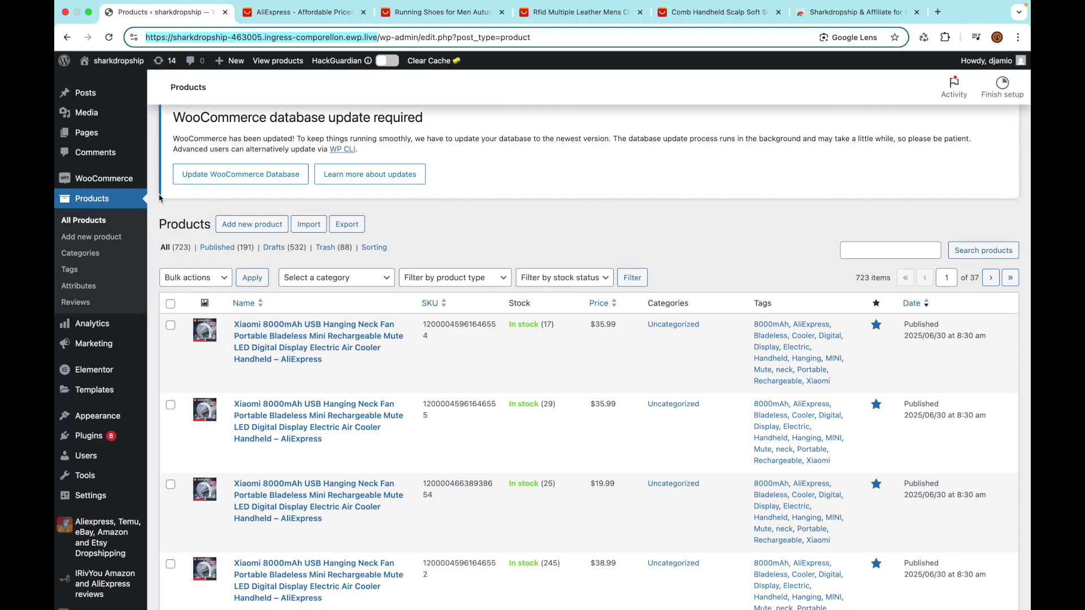
- Reload the WooCommerce product list and open the imported Yellow comb product
{"action": "left_click", "coordinate": [97, 202]}
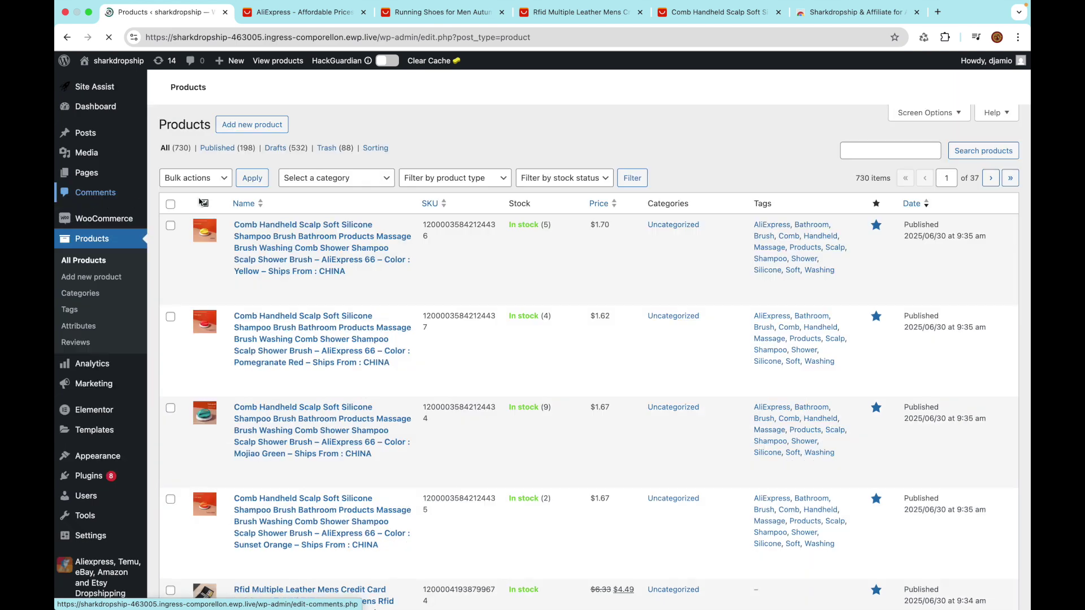
{"action": "scroll", "coordinate": [380, 343], "scroll_direction": "down", "scroll_amount": 2}
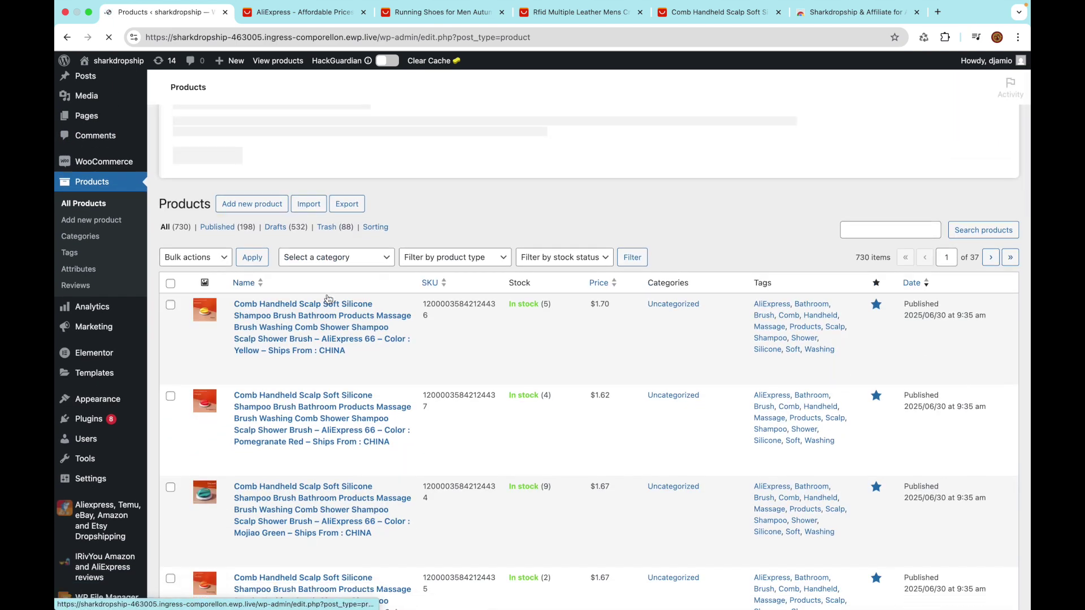
{"action": "left_click", "coordinate": [336, 308]}
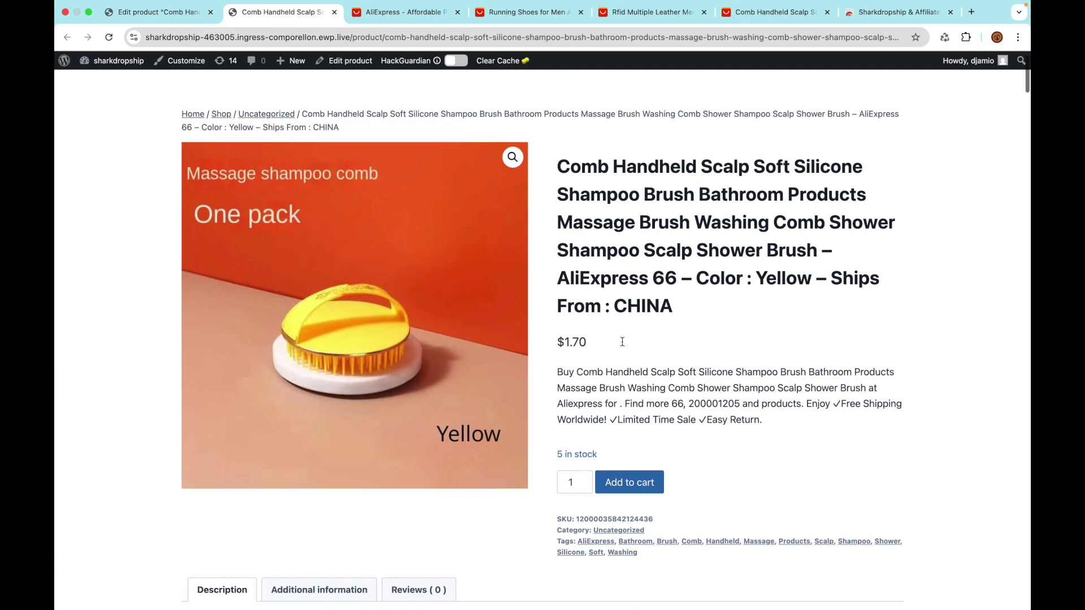
- Check the Yellow comb's attributes under Additional information on its product page
{"action": "scroll", "coordinate": [308, 452], "scroll_direction": "down", "scroll_amount": 10}
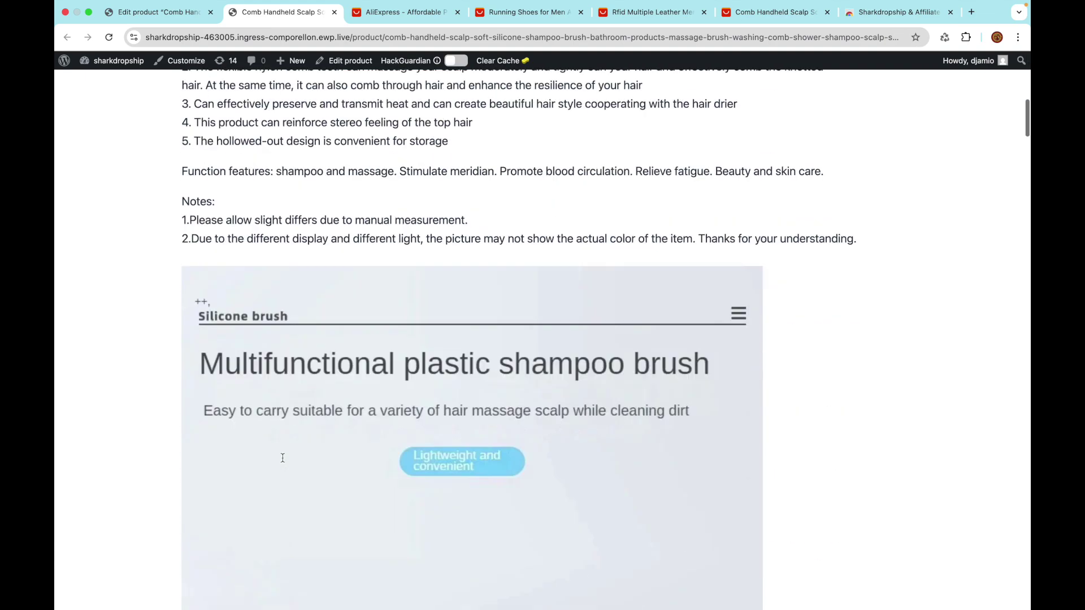
{"action": "scroll", "coordinate": [283, 457], "scroll_direction": "up", "scroll_amount": 20}
{"action": "scroll", "coordinate": [378, 425], "scroll_direction": "down", "scroll_amount": 4}
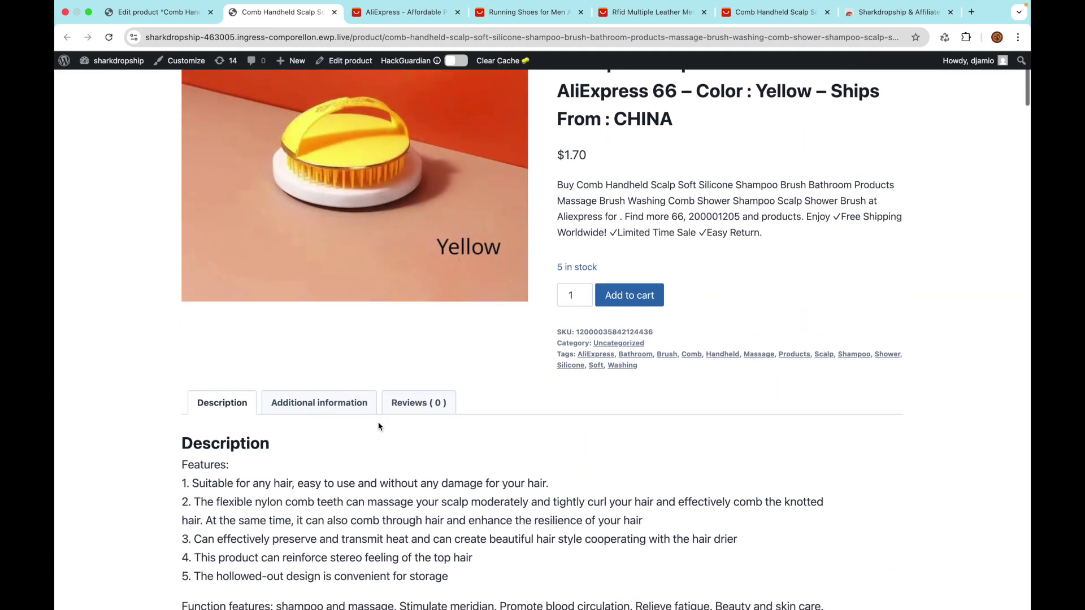
{"action": "left_click", "coordinate": [342, 407]}
{"action": "scroll", "coordinate": [582, 441], "scroll_direction": "down", "scroll_amount": 1}
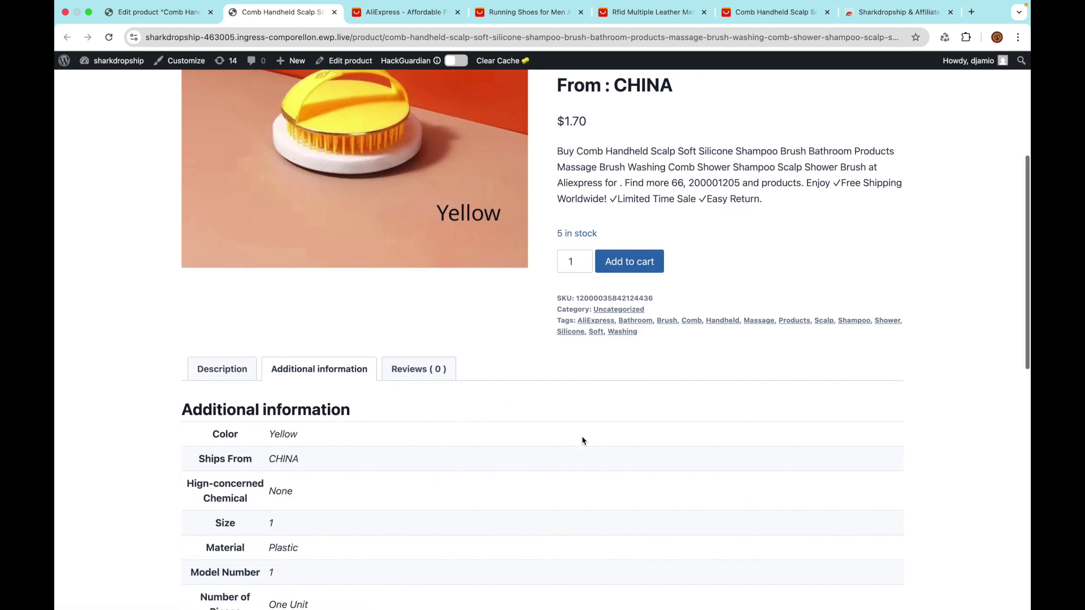
{"action": "scroll", "coordinate": [591, 317], "scroll_direction": "up", "scroll_amount": 5}
- Return to All Products and open the imported Running Shoes product
{"action": "left_click", "coordinate": [149, 13]}
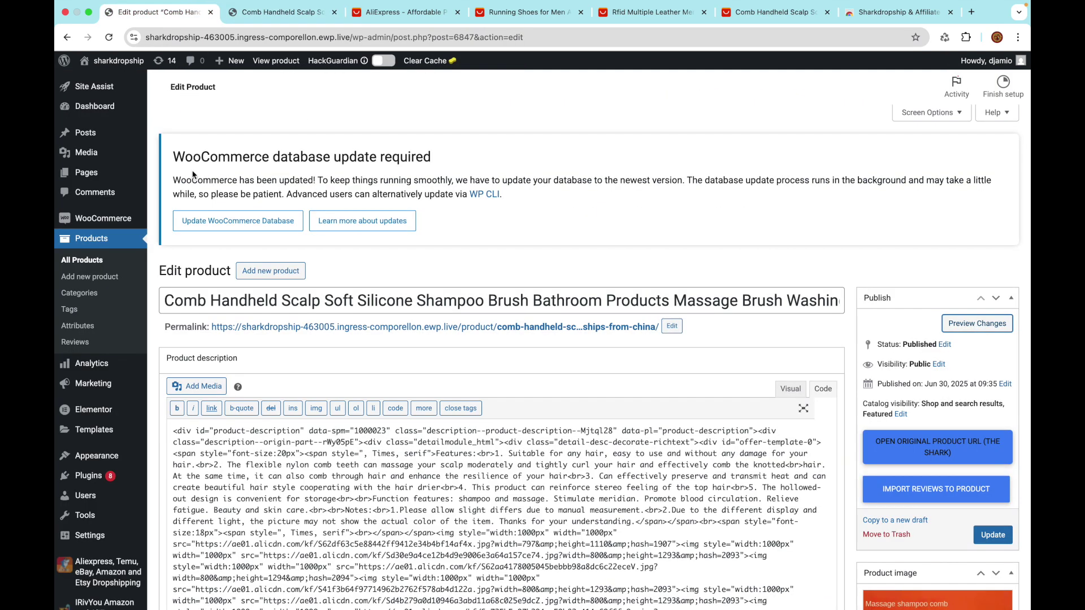
{"action": "left_click", "coordinate": [98, 227]}
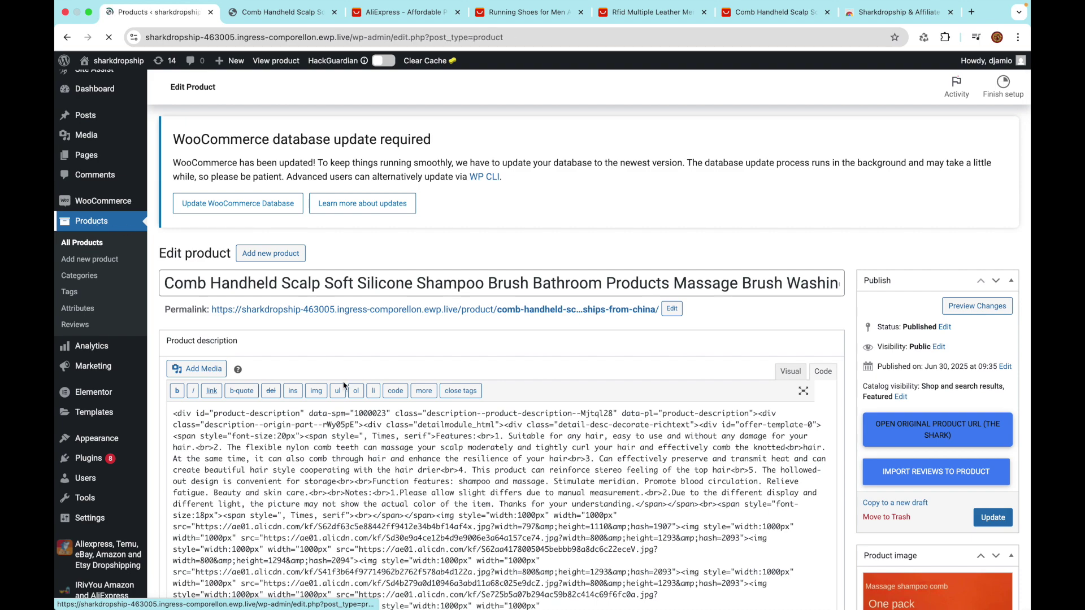
{"action": "scroll", "coordinate": [299, 451], "scroll_direction": "down", "scroll_amount": 5}
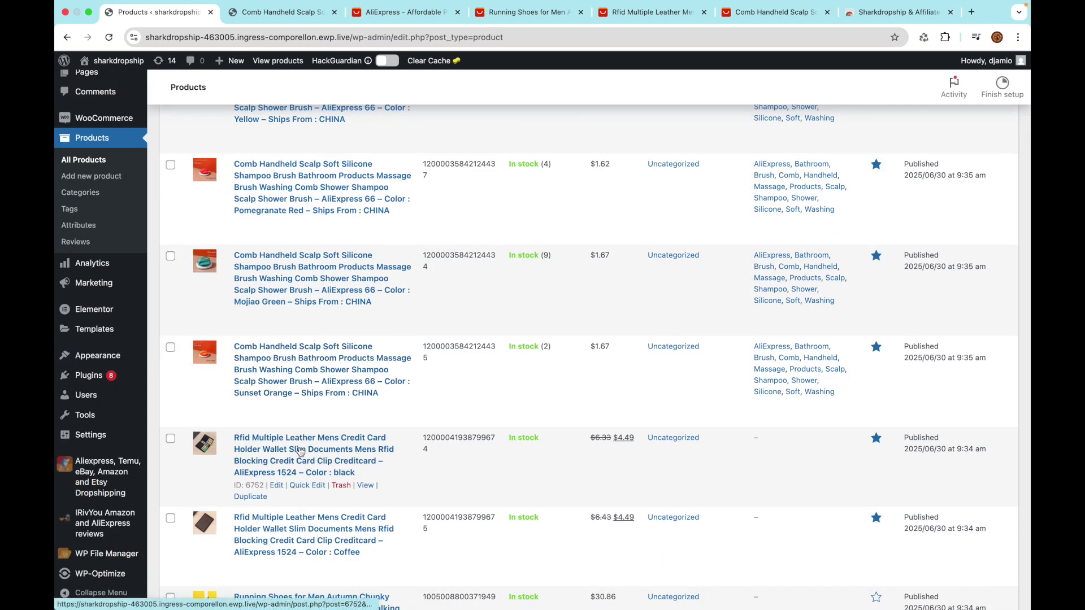
{"action": "scroll", "coordinate": [299, 450], "scroll_direction": "down", "scroll_amount": 3}
{"action": "left_click", "coordinate": [291, 527]}
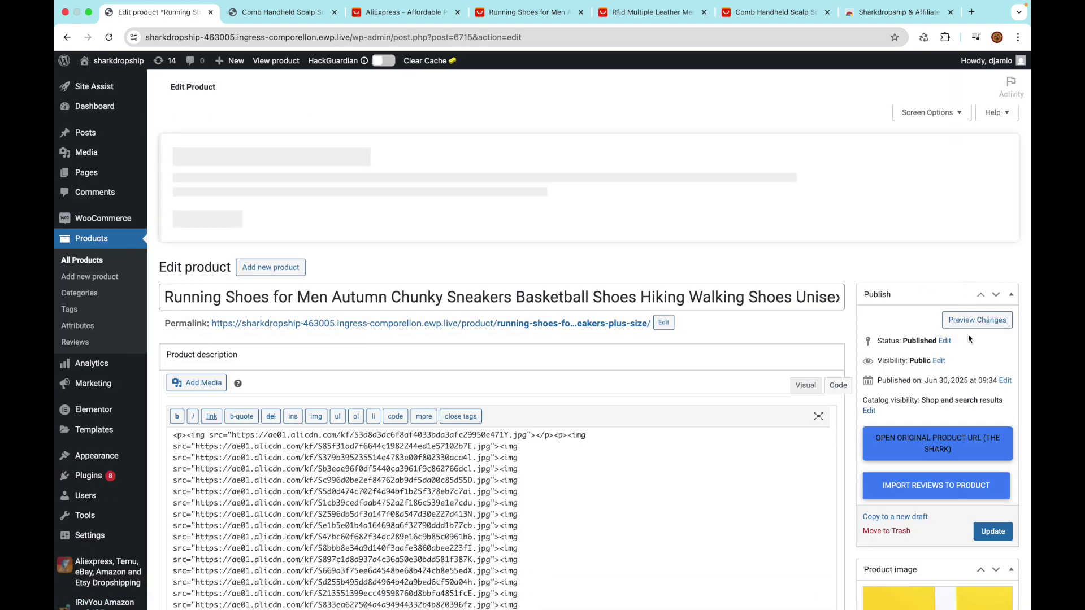
- Preview Running Shoes on the storefront and view its Additional information and Reviews (10)
{"action": "left_click", "coordinate": [975, 325]}
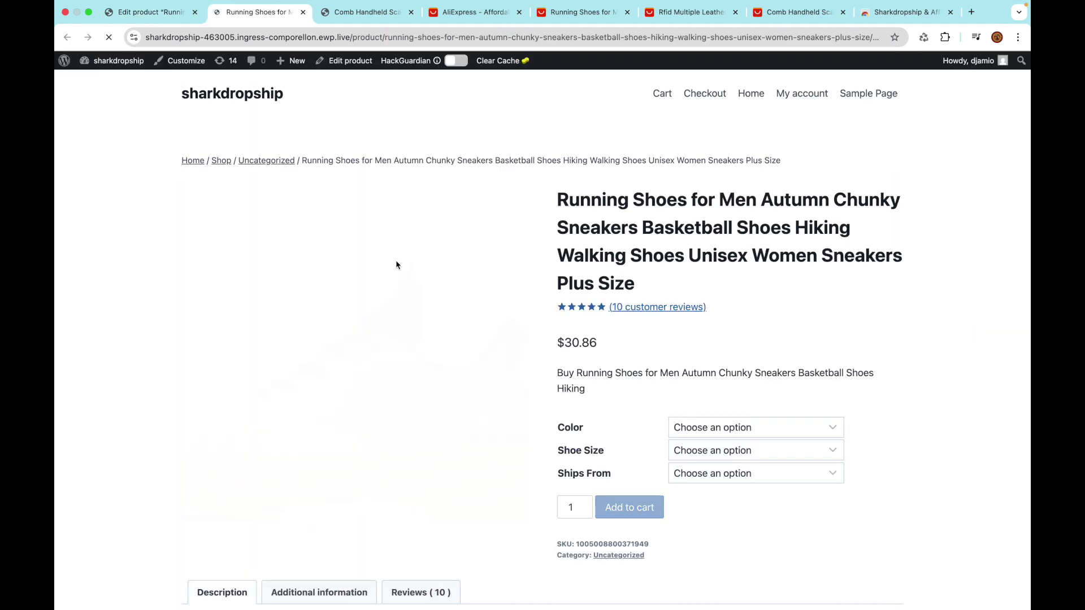
{"action": "scroll", "coordinate": [562, 391], "scroll_direction": "down", "scroll_amount": 3}
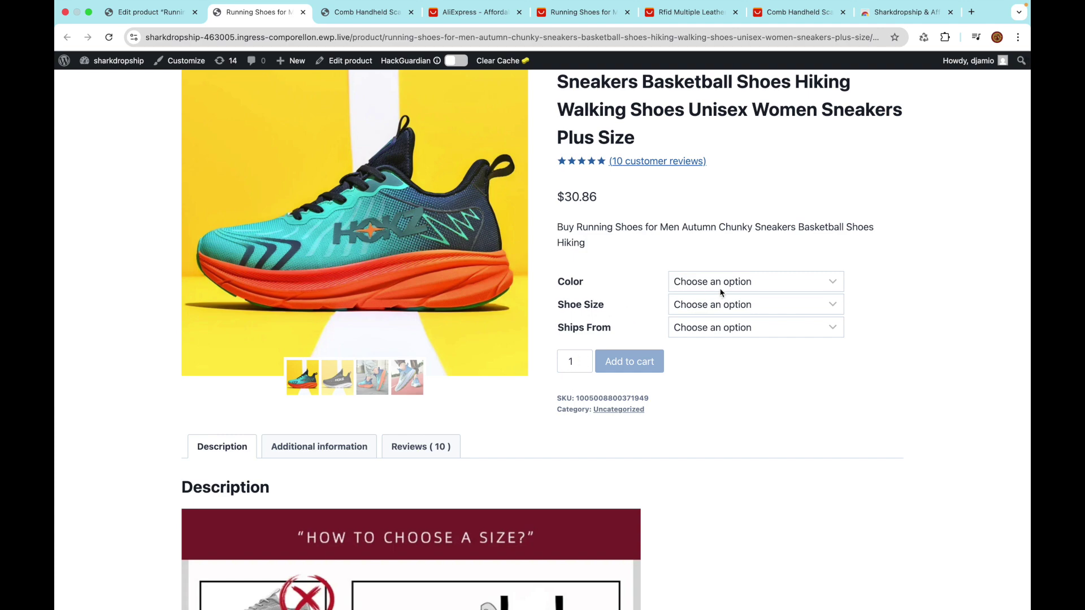
{"action": "left_click", "coordinate": [333, 454]}
{"action": "left_click", "coordinate": [403, 449]}
{"action": "scroll", "coordinate": [404, 449], "scroll_direction": "down", "scroll_amount": 6}
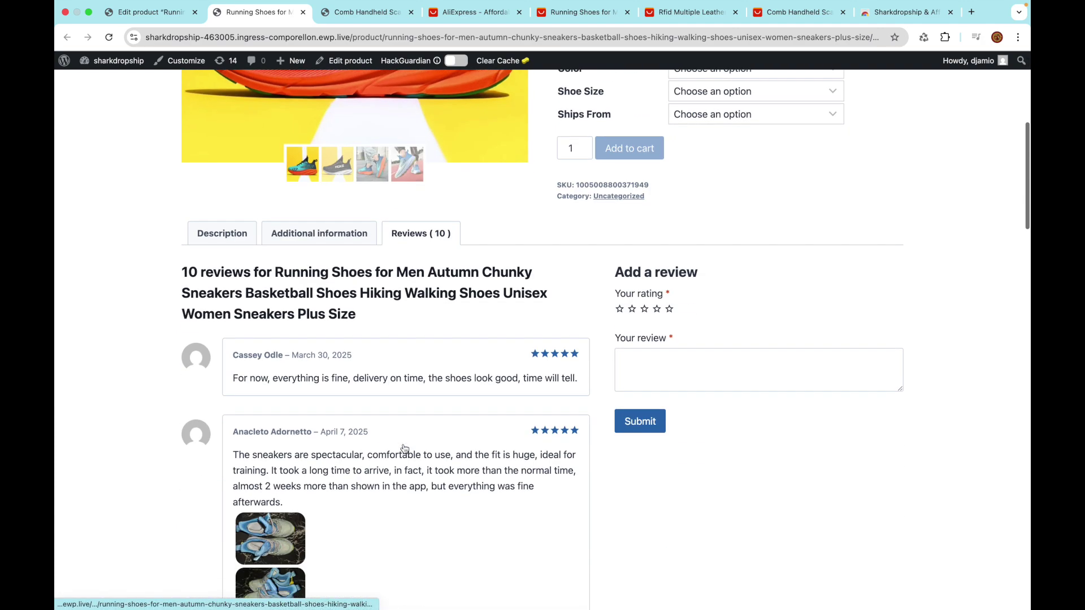
{"action": "scroll", "coordinate": [404, 446], "scroll_direction": "up", "scroll_amount": 9}
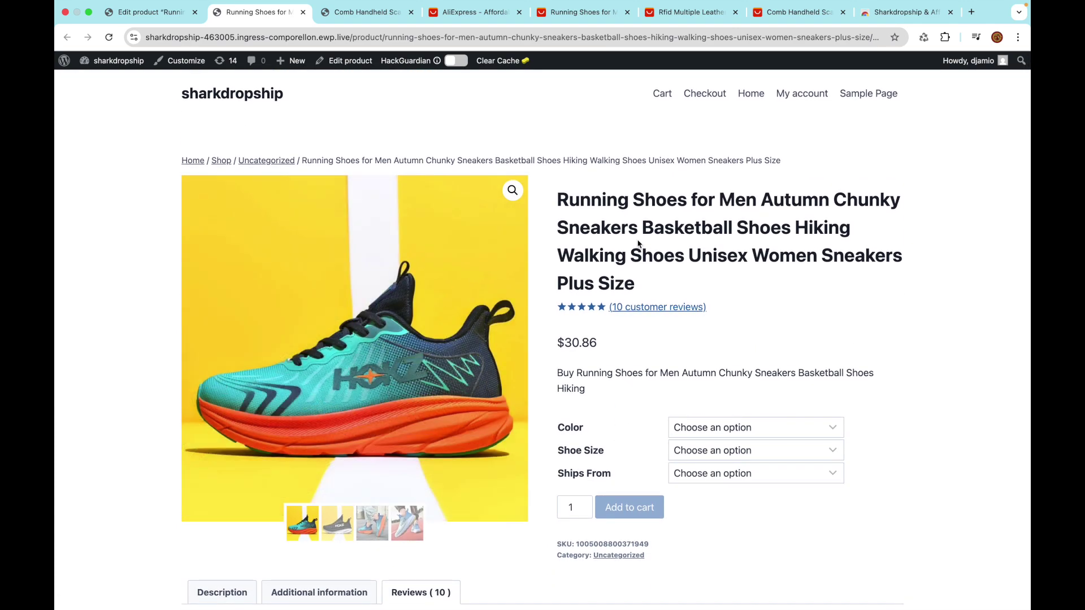